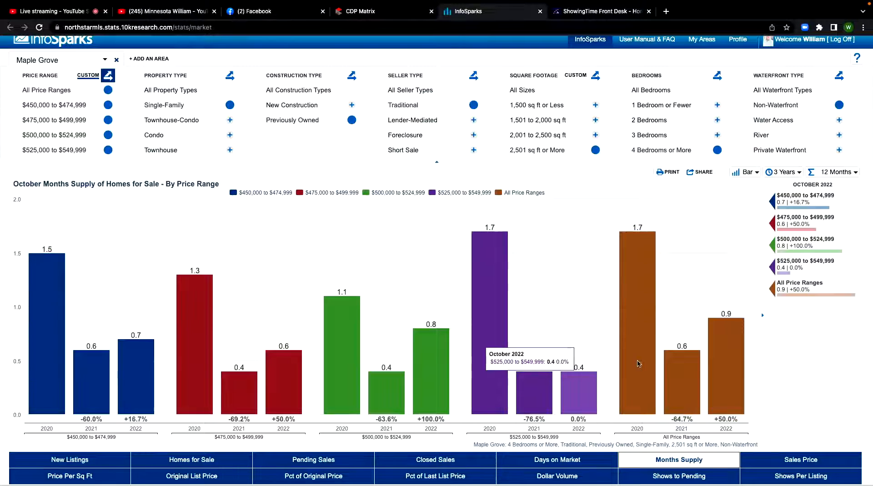
Compare the Maple Grove months supply by price range using Year to Date, Rolling 6 Months and Rolling 3 Months data
{"action": "left_click", "coordinate": [853, 176]}
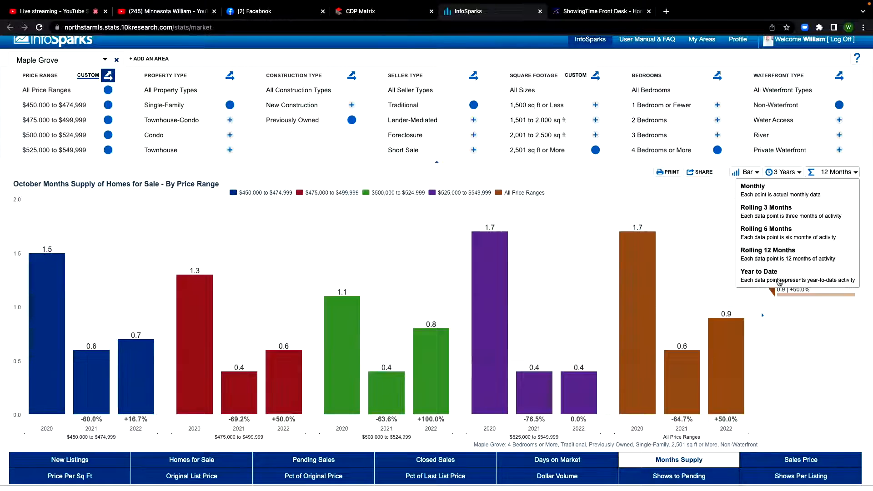
{"action": "left_click", "coordinate": [765, 279]}
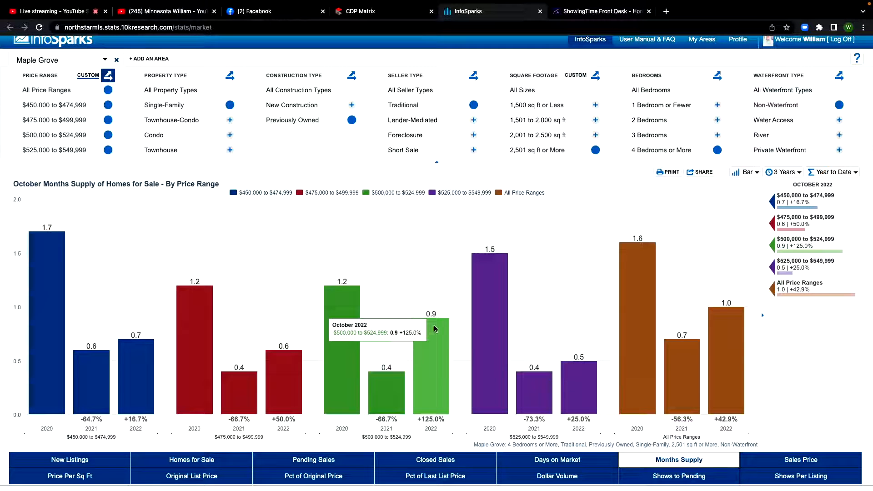
{"action": "left_click", "coordinate": [839, 173]}
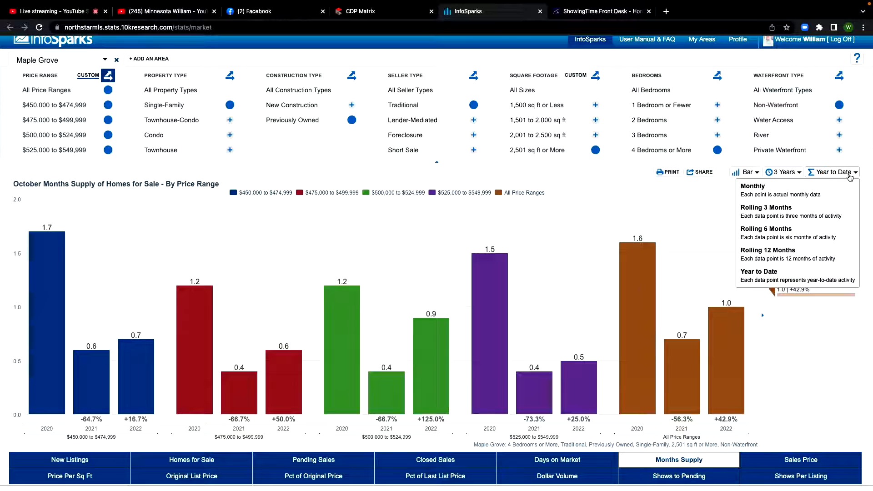
{"action": "left_click", "coordinate": [811, 232]}
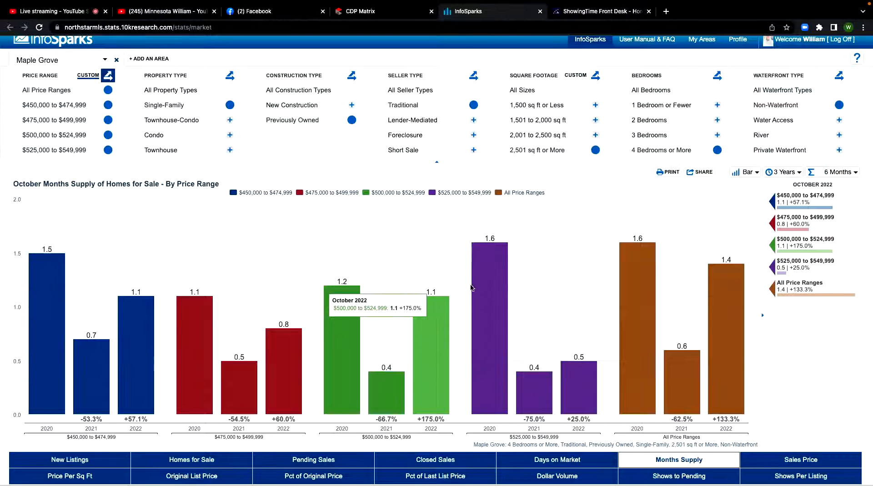
{"action": "left_click", "coordinate": [842, 175]}
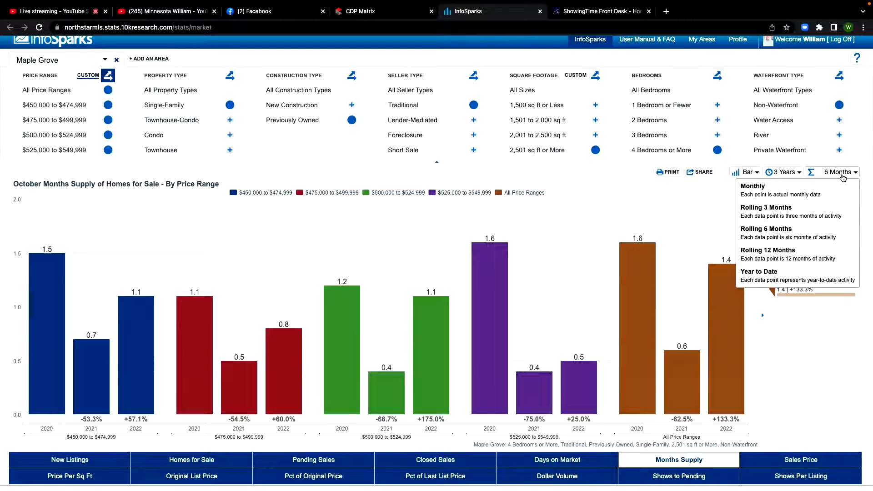
{"action": "left_click", "coordinate": [797, 212]}
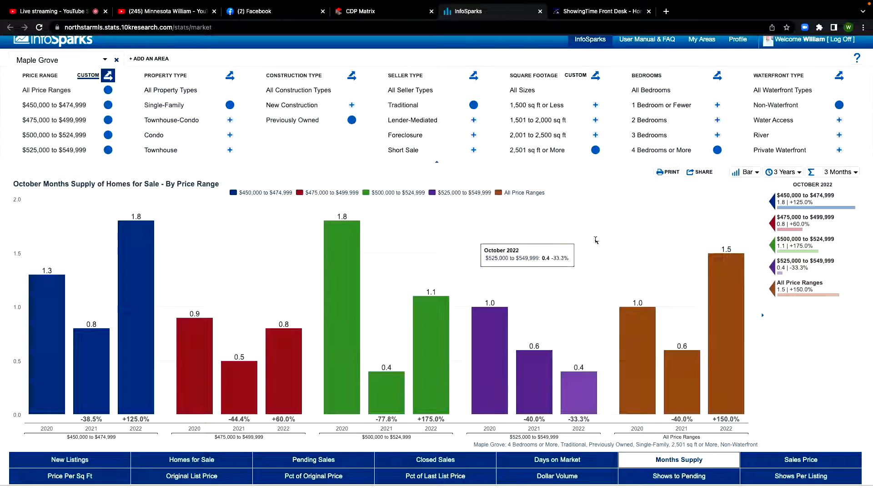
View the months supply by price range as Monthly data, and return the calculation to Year to Date
{"action": "left_click", "coordinate": [843, 173]}
{"action": "left_click", "coordinate": [802, 198]}
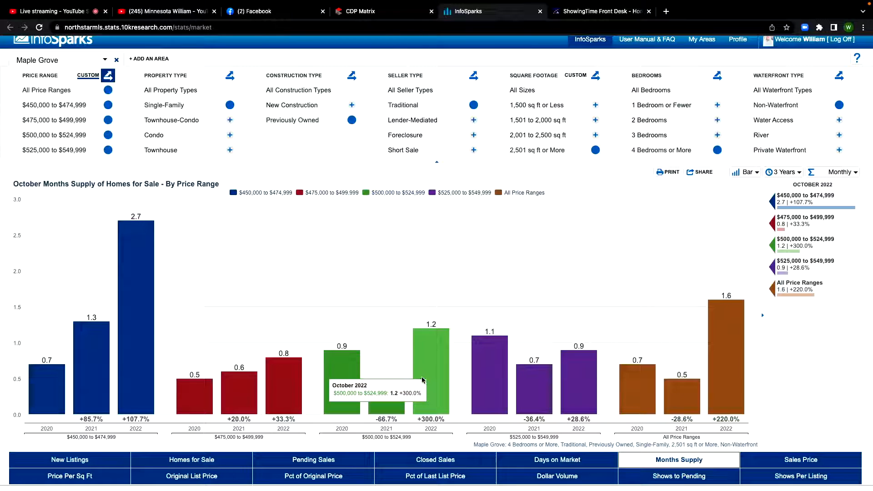
{"action": "left_click", "coordinate": [842, 172]}
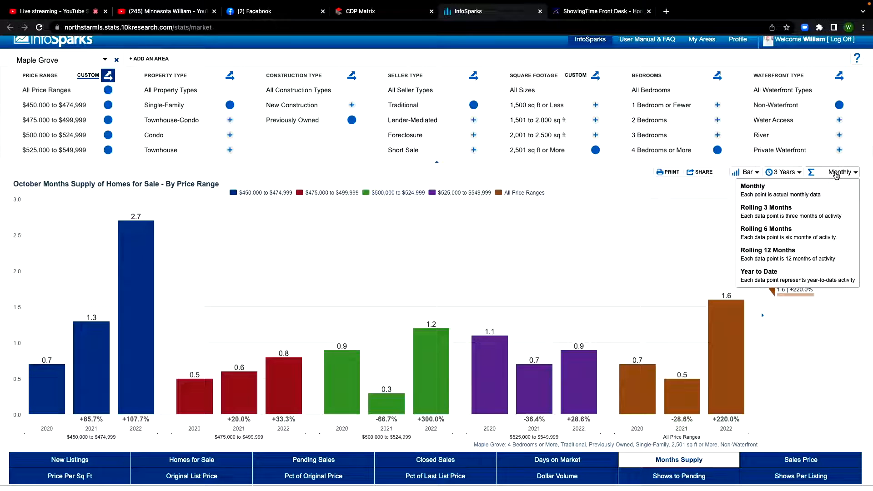
{"action": "left_click", "coordinate": [785, 272]}
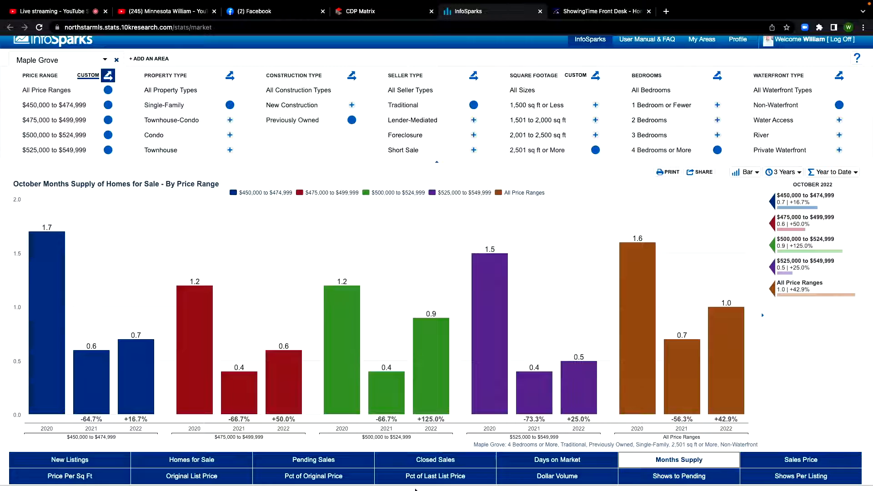
View the New Listings and Homes for Sale charts by price range, showing Homes for Sale as Monthly data
{"action": "left_click", "coordinate": [67, 460]}
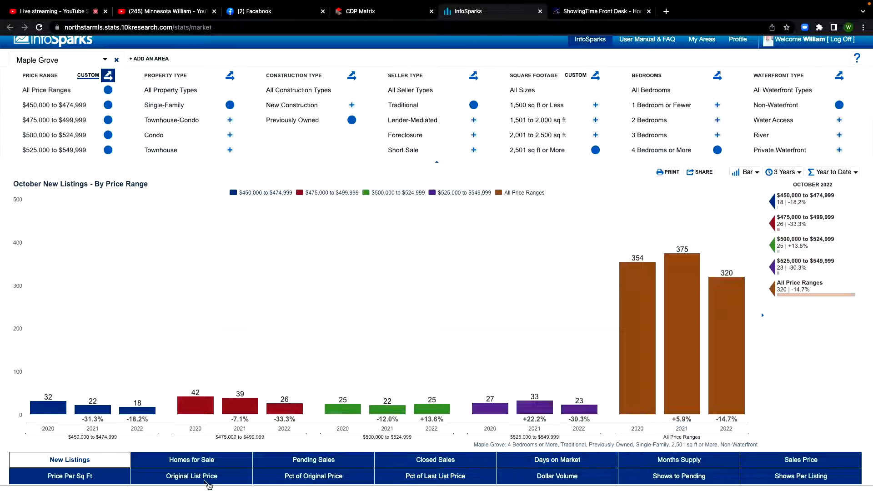
{"action": "left_click", "coordinate": [172, 460]}
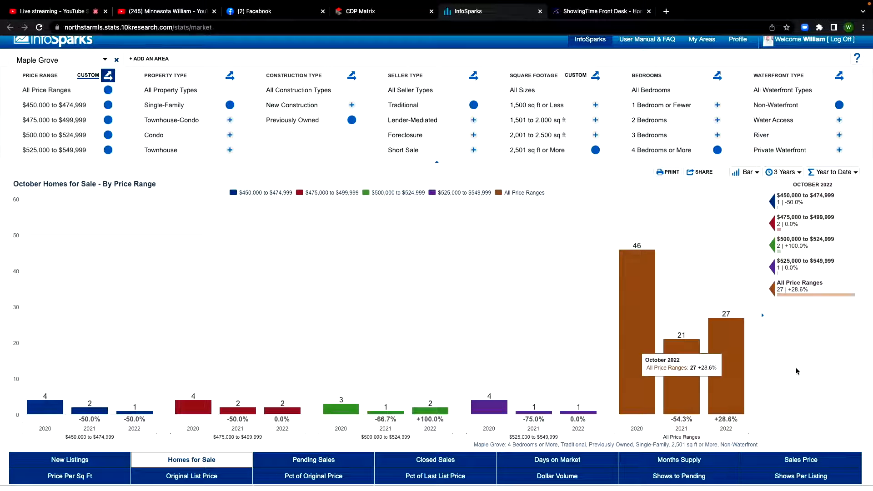
{"action": "left_click", "coordinate": [836, 172]}
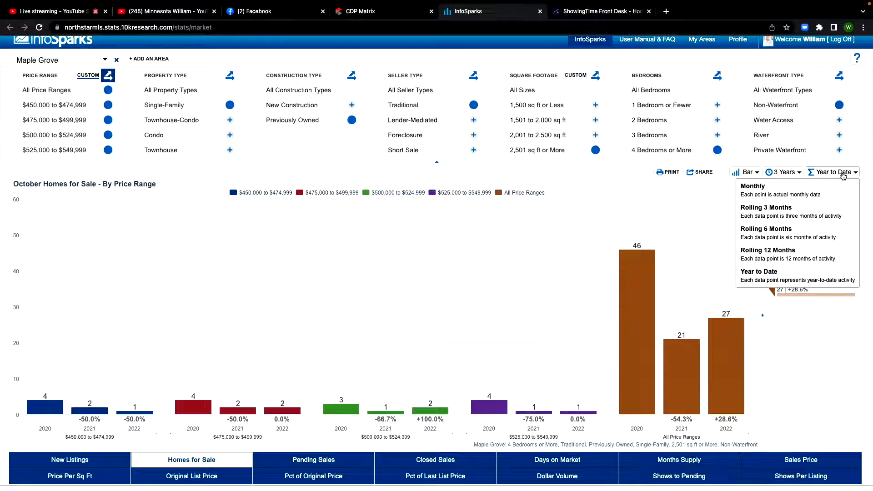
{"action": "left_click", "coordinate": [800, 190]}
Set the calculation to Rolling 12 Months and review the Days on Market and Months Supply charts
{"action": "left_click", "coordinate": [828, 175]}
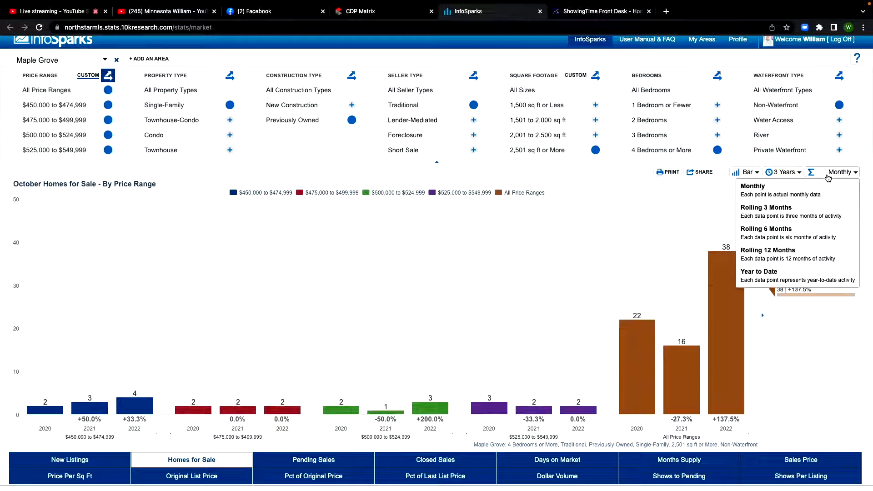
{"action": "left_click", "coordinate": [794, 260]}
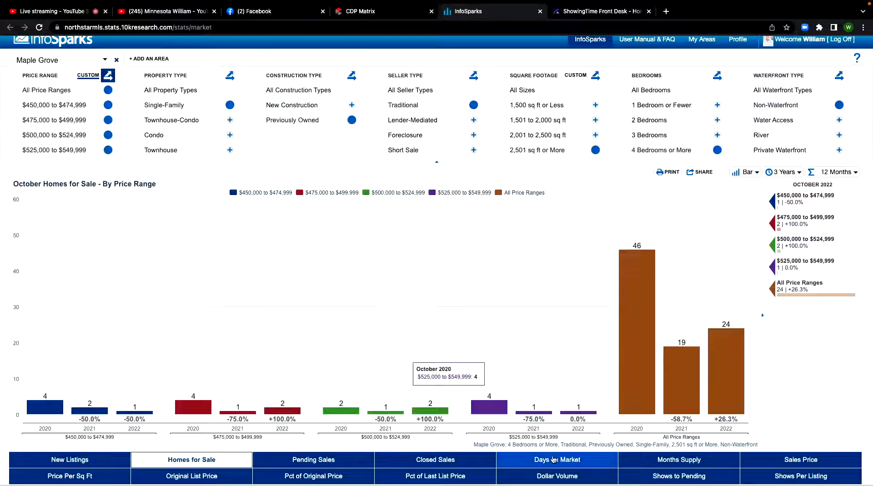
{"action": "left_click", "coordinate": [583, 467]}
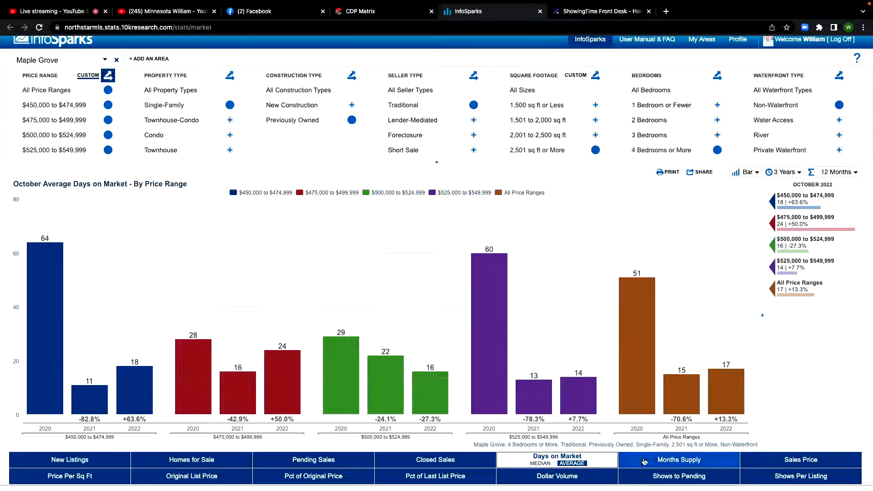
{"action": "left_click", "coordinate": [664, 459]}
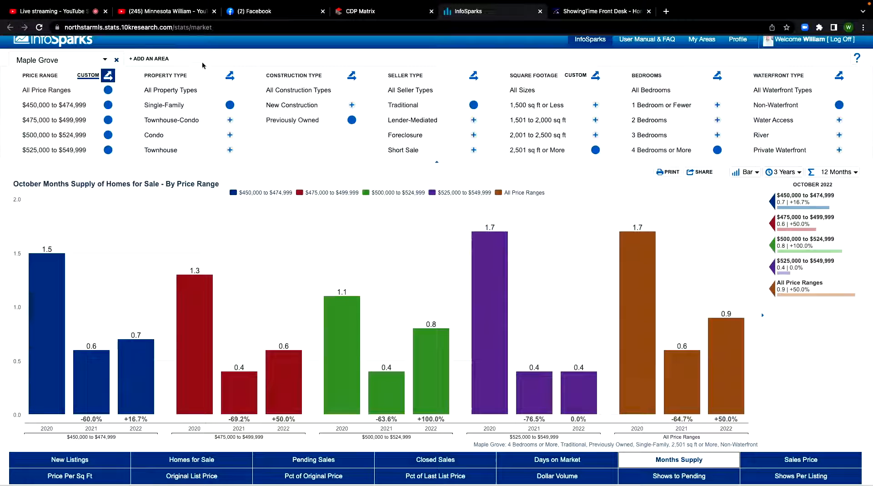
Change the area from Maple Grove to the city of Minneapolis
{"action": "left_click", "coordinate": [68, 60]}
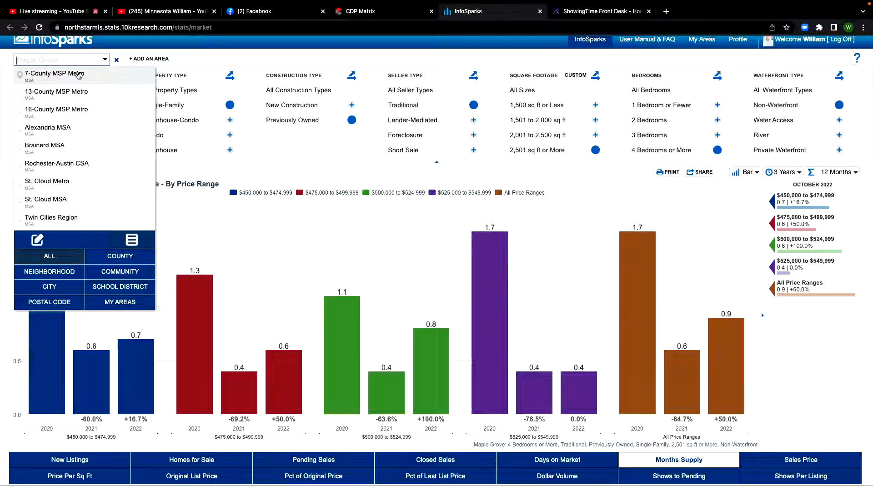
{"action": "type", "text": "Minn"}
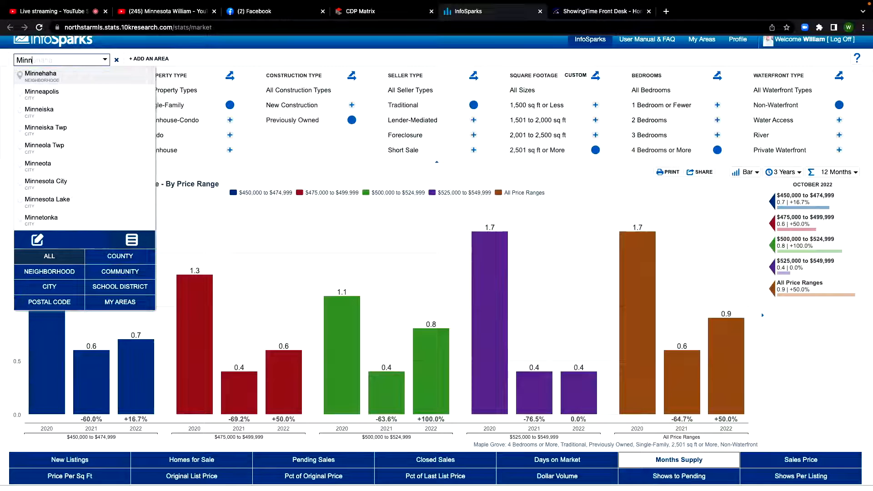
{"action": "type", "text": "eapolis"}
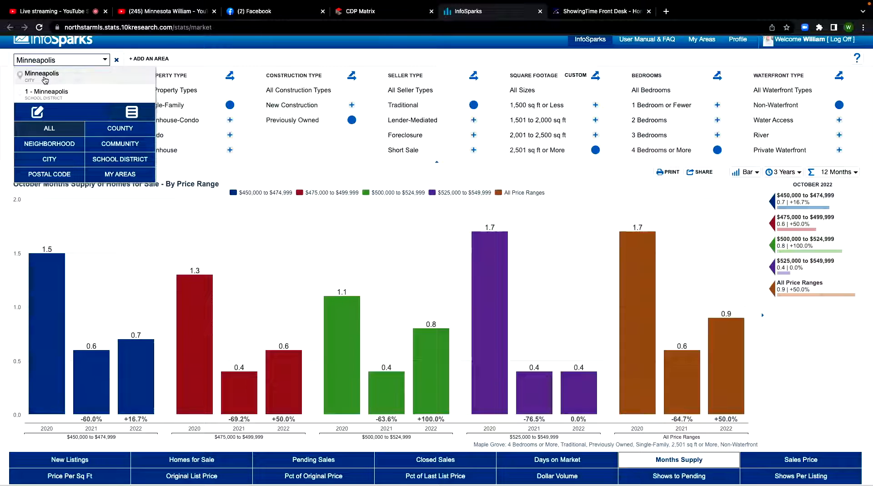
{"action": "left_click", "coordinate": [45, 80]}
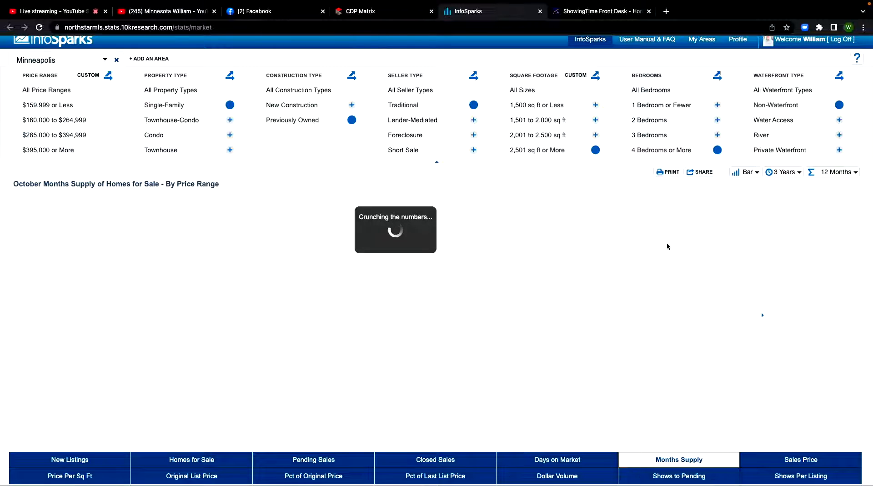
Reset the property type, construction type, seller type, square footage, bedrooms and waterfront filters to include all options
{"action": "left_click", "coordinate": [173, 90]}
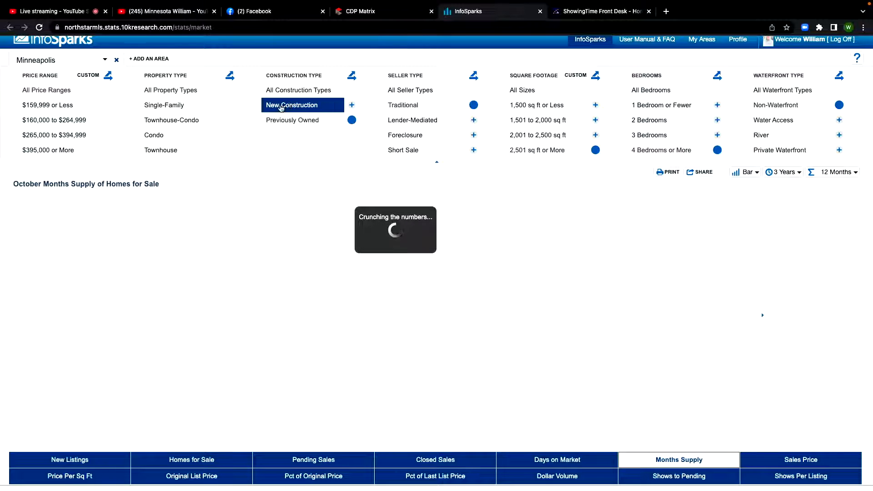
{"action": "left_click", "coordinate": [300, 90]}
{"action": "left_click", "coordinate": [416, 90]}
{"action": "left_click", "coordinate": [523, 90]}
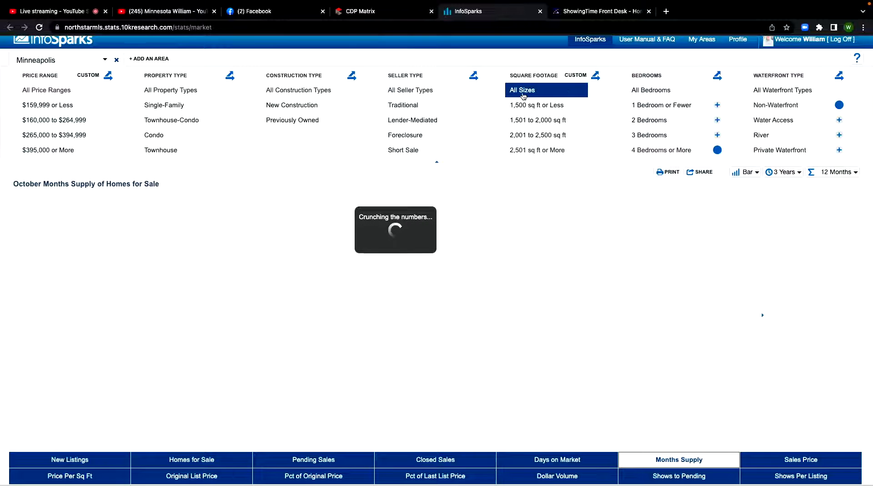
{"action": "left_click", "coordinate": [650, 90]}
{"action": "left_click", "coordinate": [782, 90]}
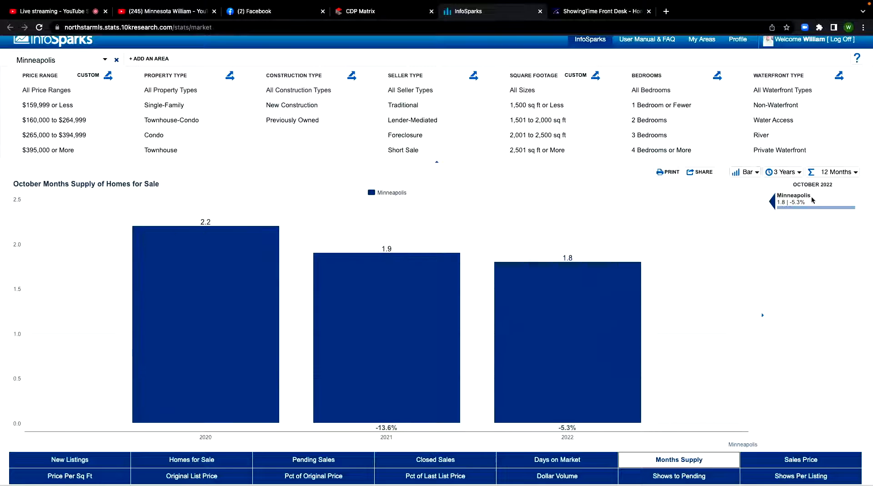
Display the Minneapolis months supply as a line chart covering 10 Years
{"action": "left_click", "coordinate": [755, 173]}
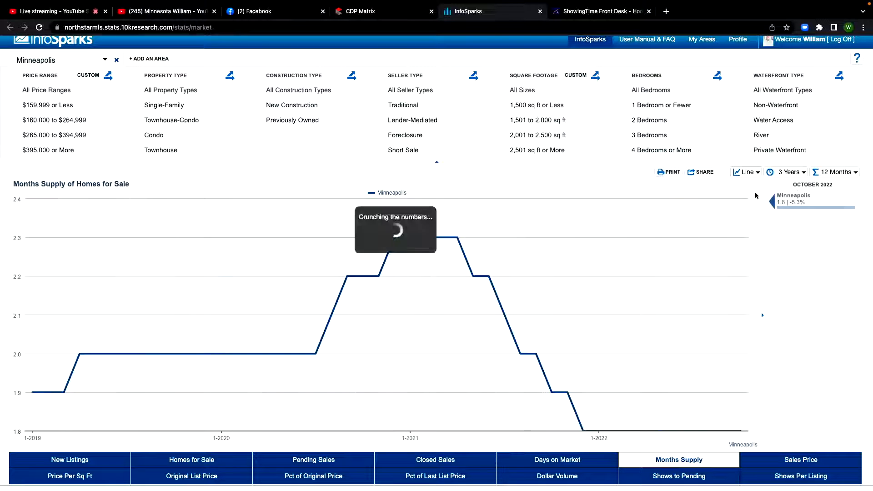
{"action": "left_click", "coordinate": [756, 193]}
{"action": "left_click", "coordinate": [792, 173]}
{"action": "left_click", "coordinate": [788, 225]}
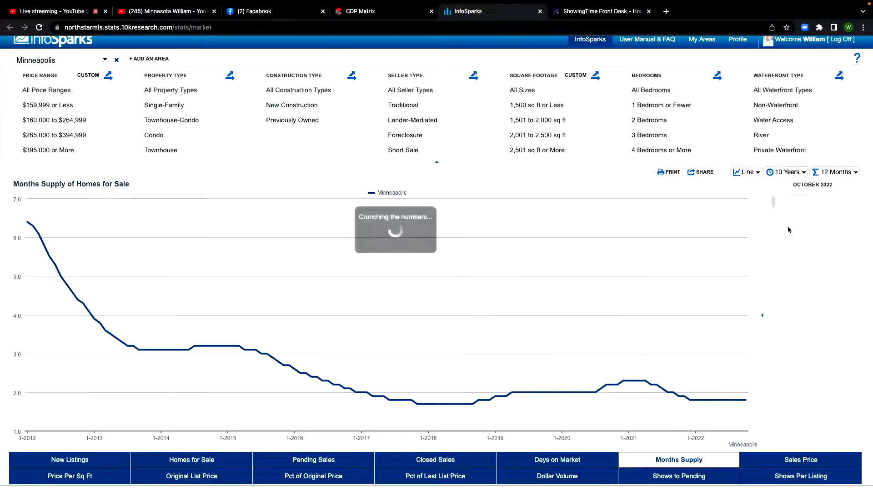
Examine the 10-year Days on Market trend for Minneapolis, and return to Months Supply
{"action": "left_click", "coordinate": [549, 460]}
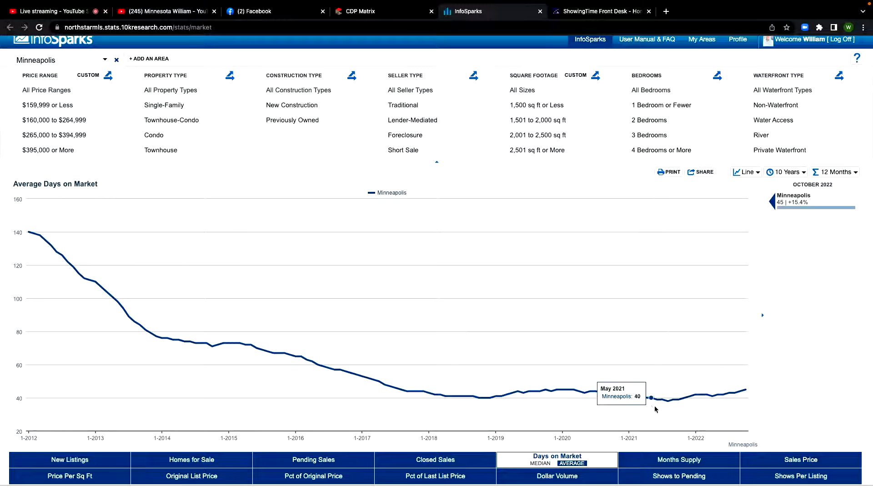
{"action": "left_click", "coordinate": [674, 460]}
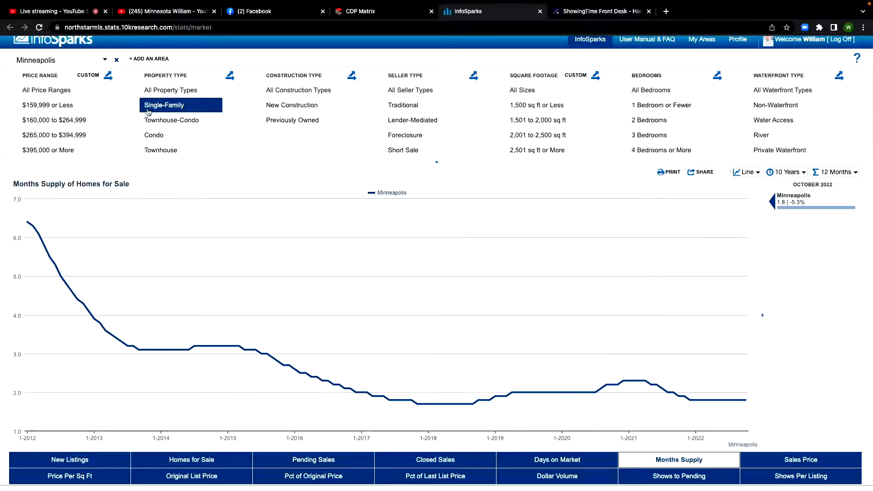
Define a custom price range of $300,000 to $399,999 and filter the chart by it
{"action": "left_click", "coordinate": [91, 76]}
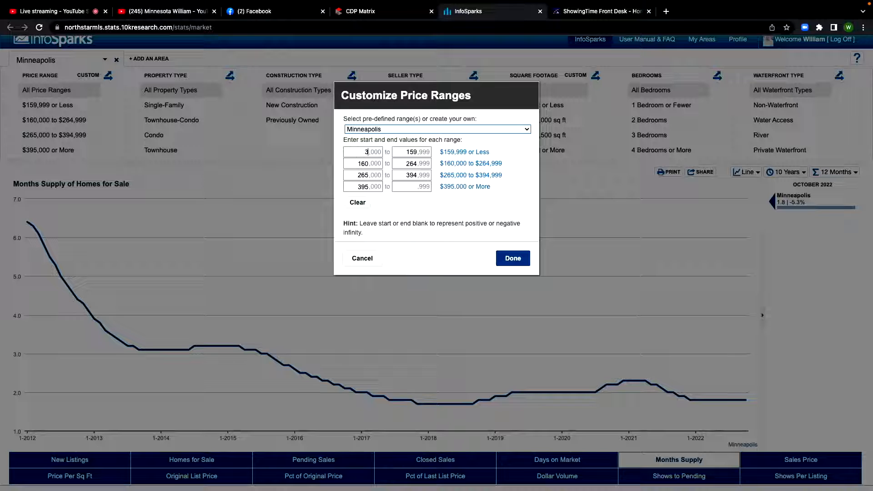
{"action": "left_click", "coordinate": [413, 154]}
{"action": "type", "text": "40"}
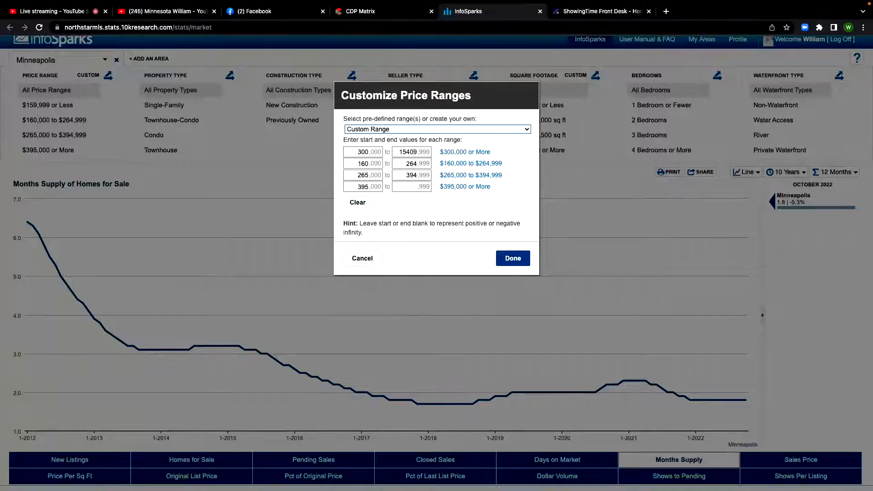
{"action": "key", "text": "BackSpace"}
{"action": "left_click", "coordinate": [513, 260]}
{"action": "left_click", "coordinate": [98, 105]}
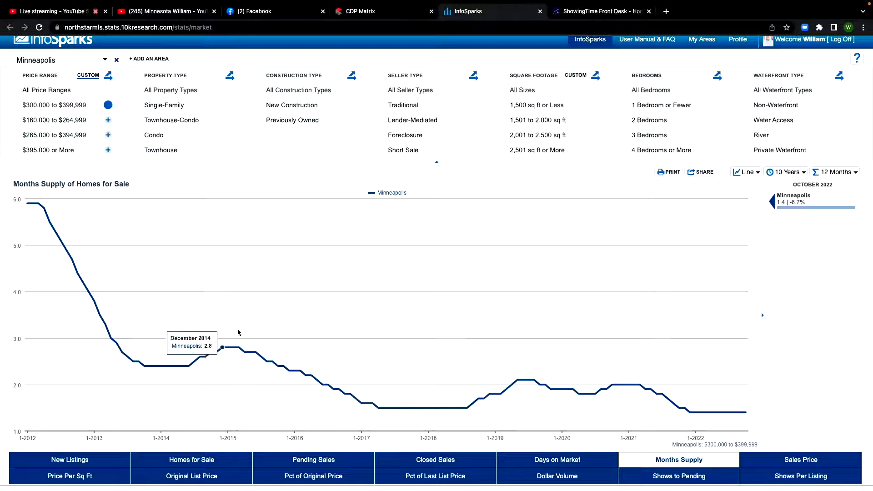
Filter the chart to Single-Family, Previously Owned, Traditional, Non-Waterfront homes of 2,501 sq ft or More
{"action": "left_click", "coordinate": [192, 106]}
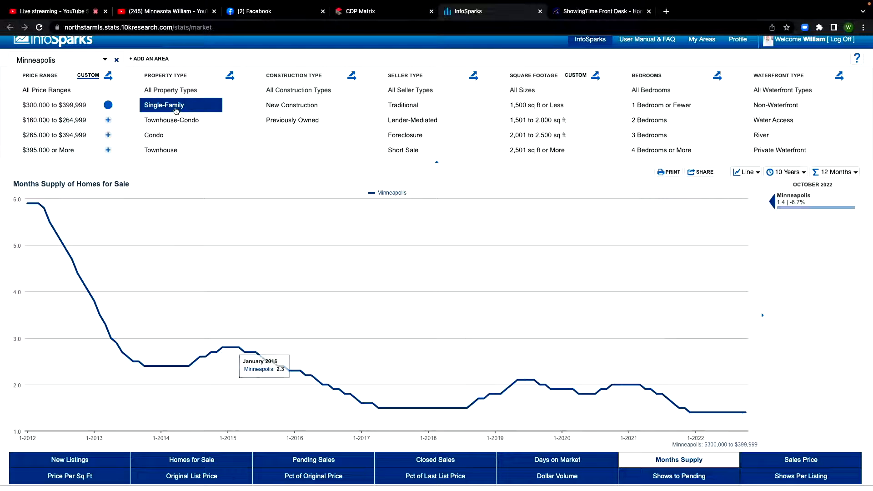
{"action": "left_click", "coordinate": [299, 121]}
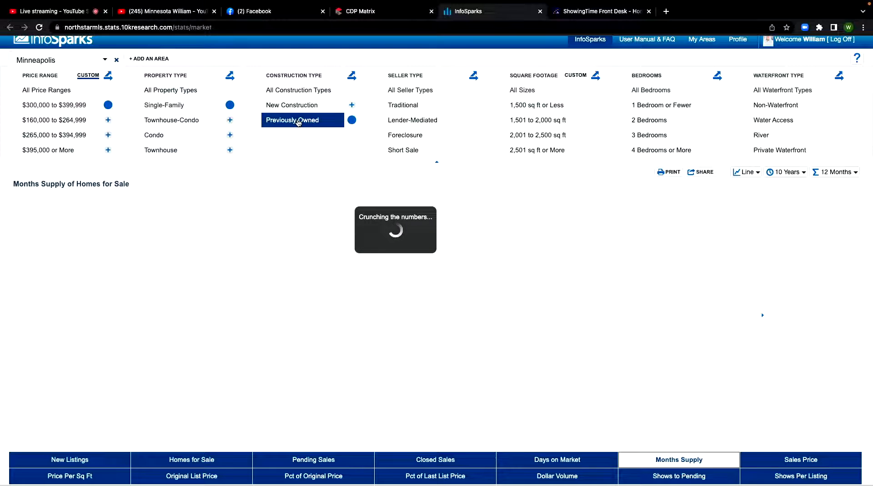
{"action": "left_click", "coordinate": [409, 105]}
{"action": "left_click", "coordinate": [773, 105]}
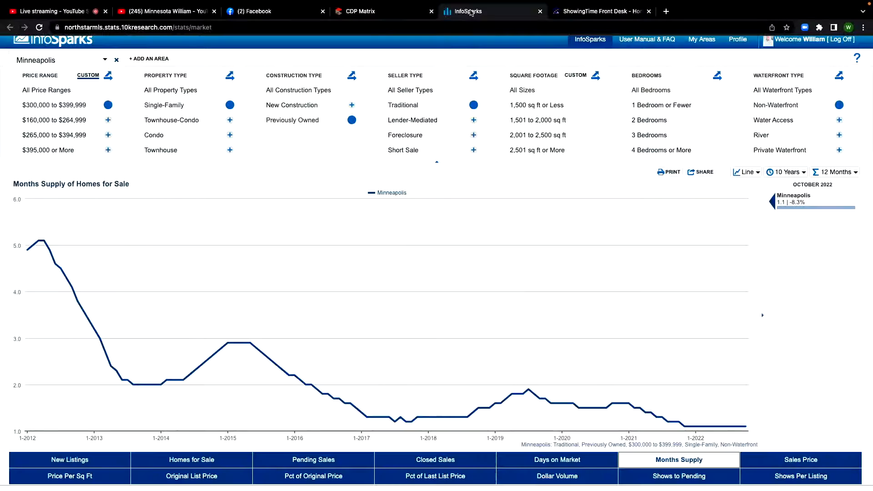
{"action": "mouse_move", "coordinate": [32, 248]}
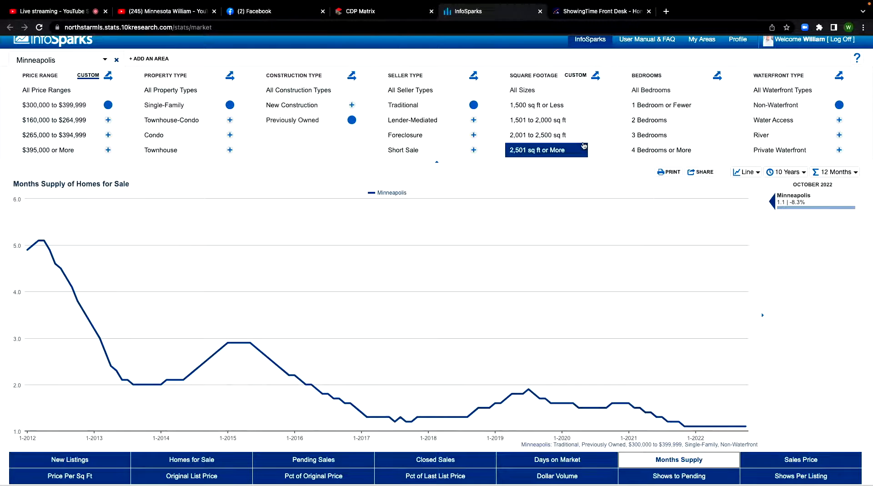
{"action": "left_click", "coordinate": [568, 151]}
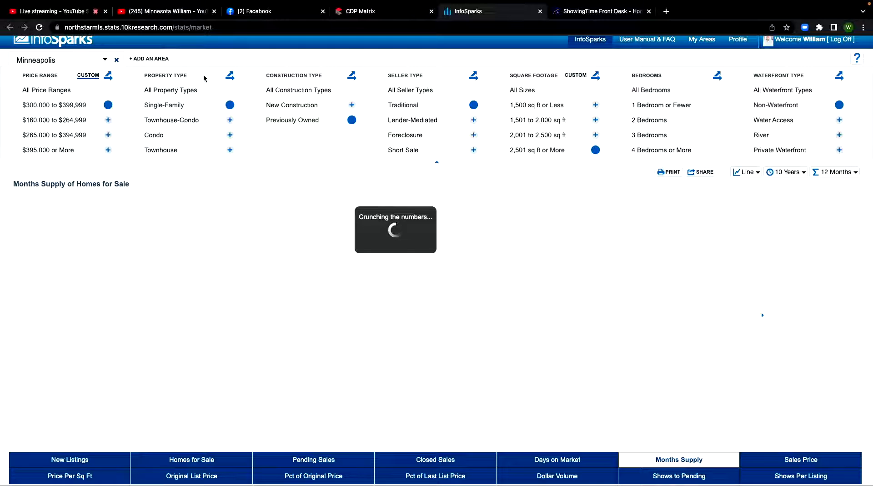
Add a second comparison area to the chart and replace Minneapolis with zip code 55369
{"action": "left_click", "coordinate": [149, 58]}
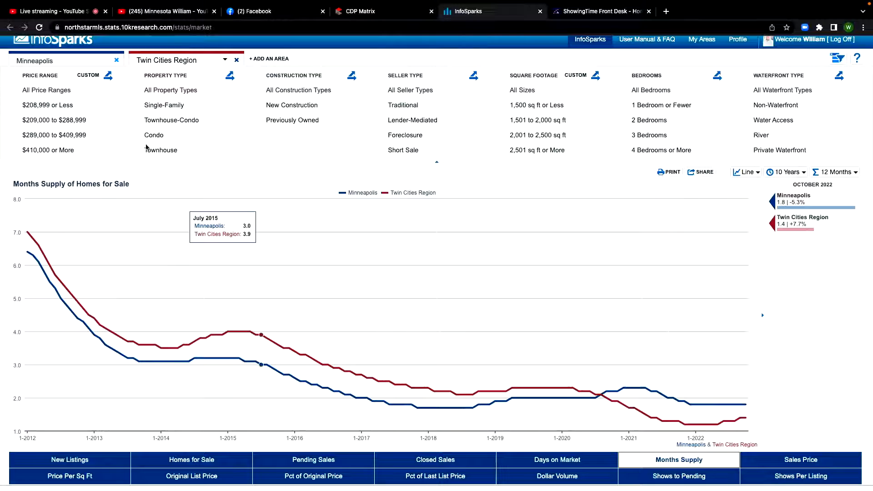
{"action": "left_click", "coordinate": [64, 60]}
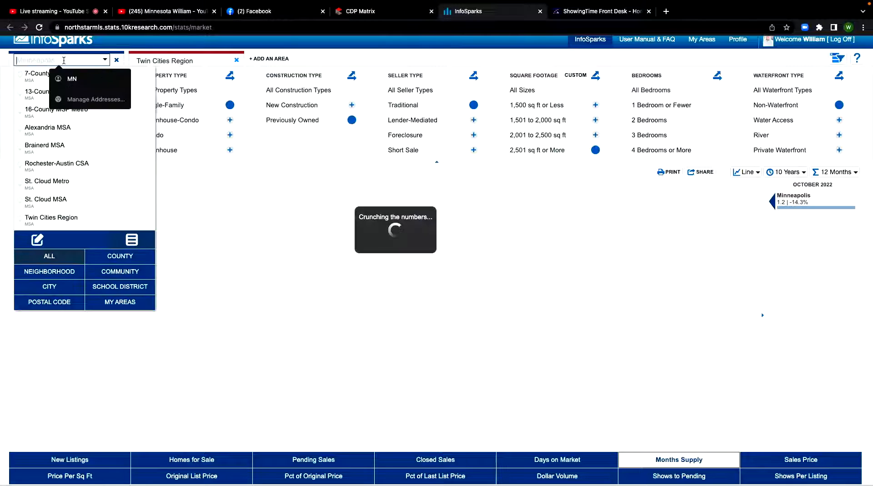
{"action": "type", "text": "55"}
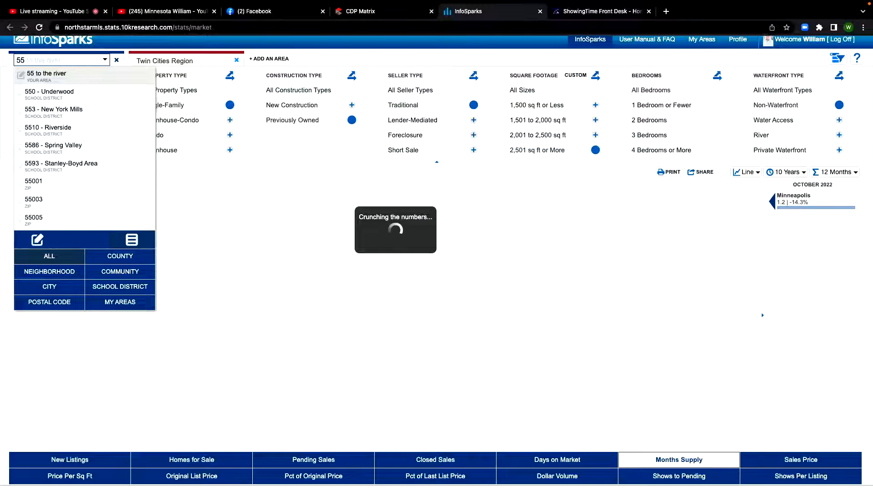
{"action": "type", "text": "369"}
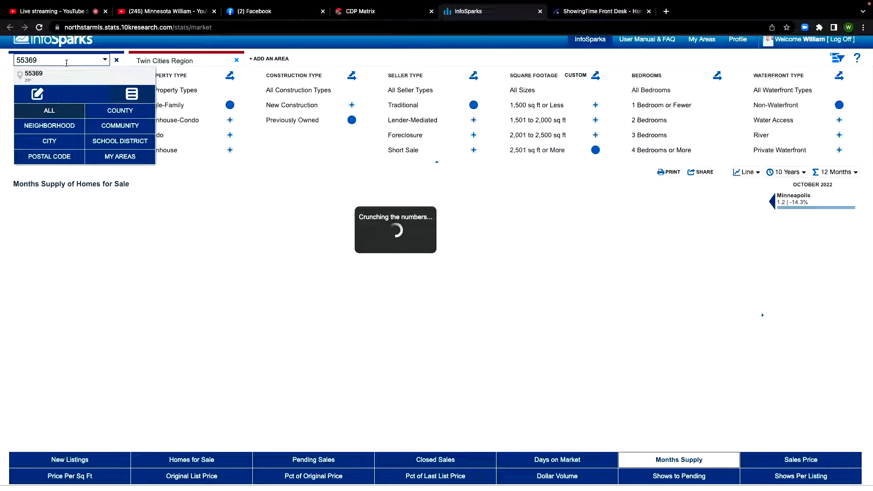
{"action": "left_click", "coordinate": [58, 75]}
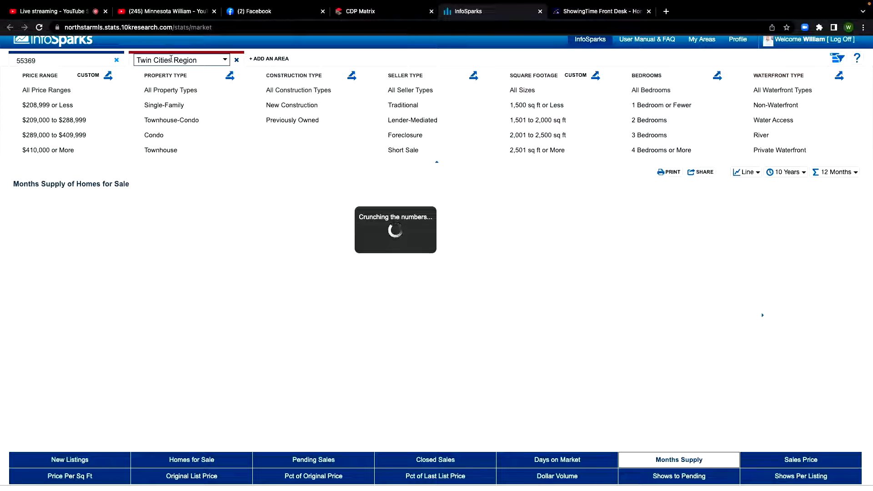
Set the second comparison area to zip code 55066
{"action": "left_click", "coordinate": [177, 60]}
{"action": "type", "text": "55066"}
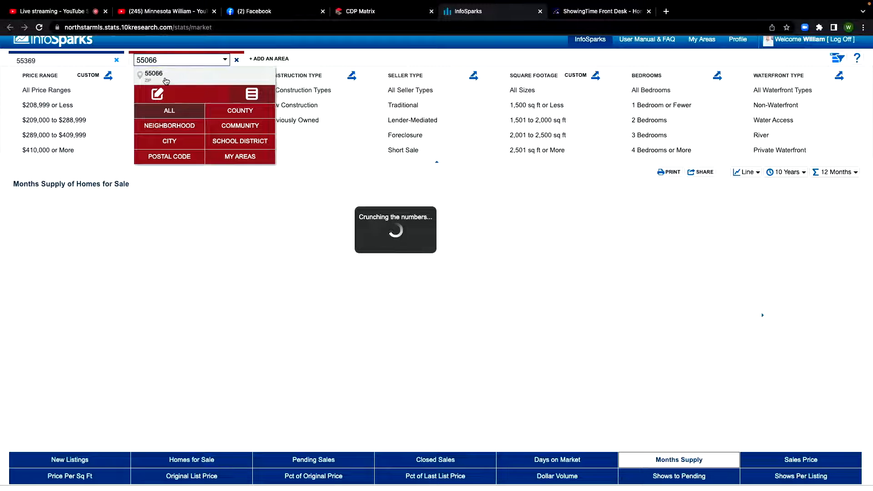
{"action": "left_click", "coordinate": [166, 80]}
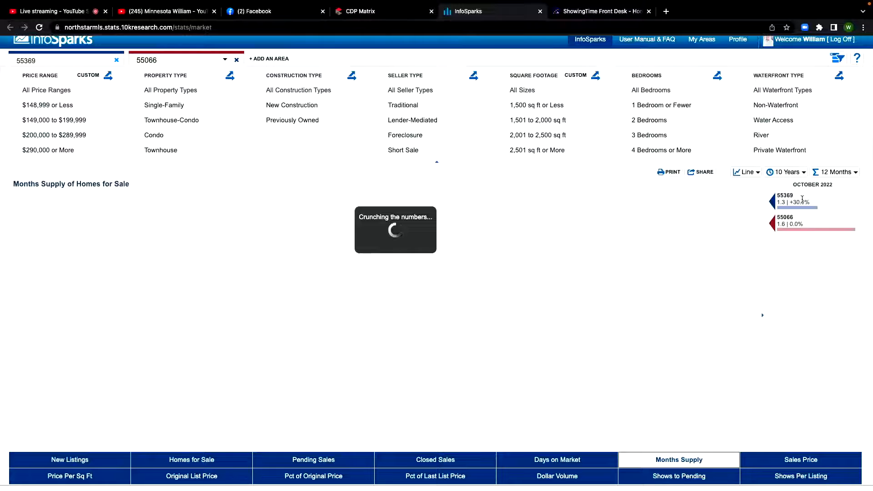
Check the computer's battery status and Wi-Fi connection
{"action": "mouse_move", "coordinate": [735, 6]}
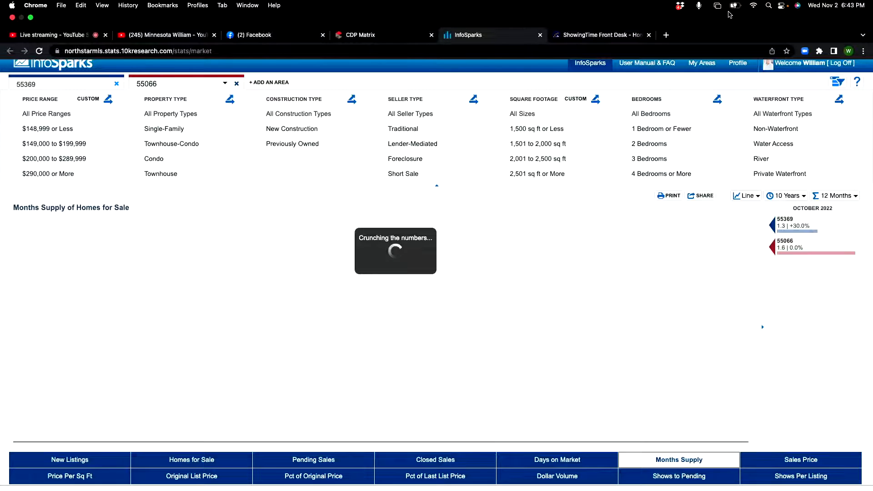
{"action": "left_click", "coordinate": [735, 6]}
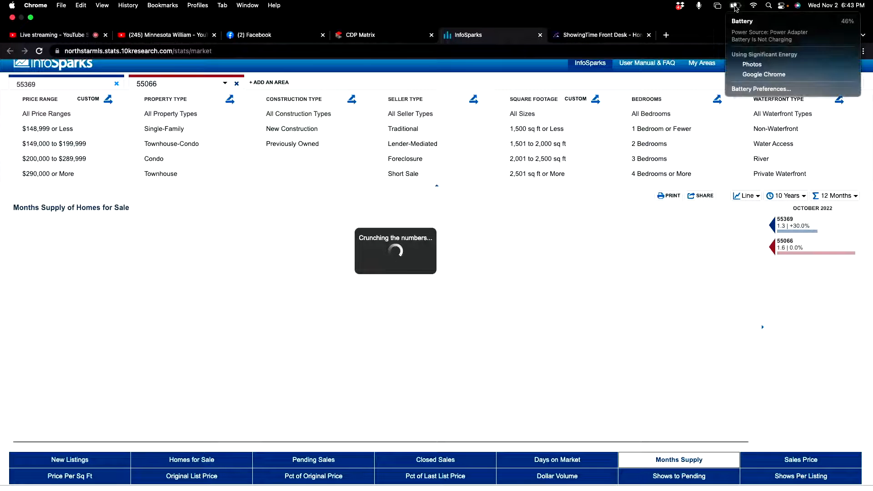
{"action": "left_click", "coordinate": [610, 18]}
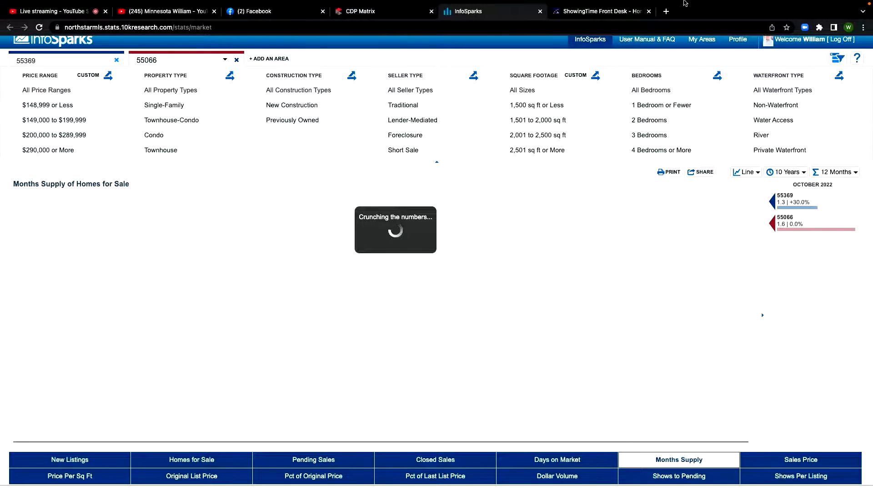
{"action": "mouse_move", "coordinate": [719, 5]}
{"action": "key", "text": "super+space"}
{"action": "left_click", "coordinate": [753, 7]}
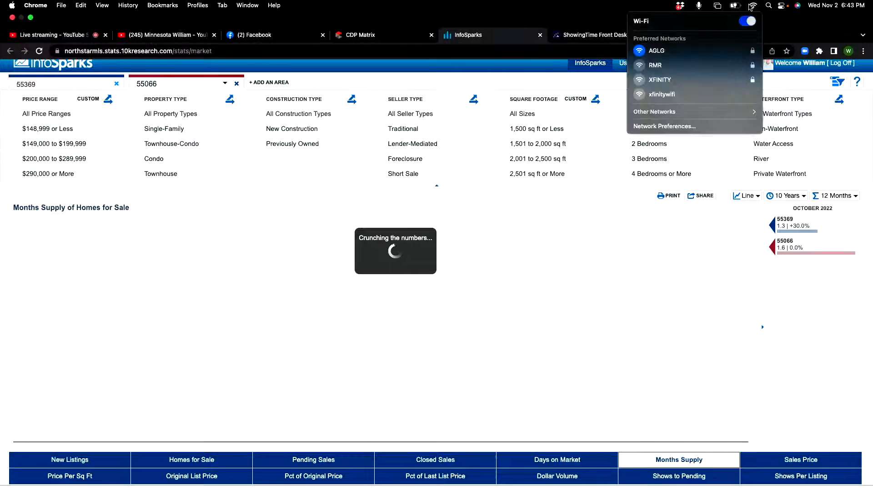
{"action": "left_click", "coordinate": [665, 12]}
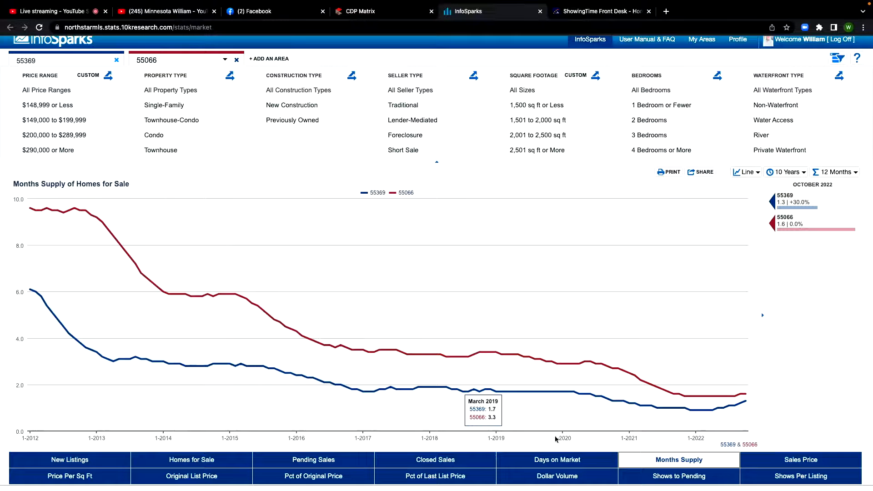
Display Days on Market for zip codes 55369 and 55066
{"action": "left_click", "coordinate": [564, 458]}
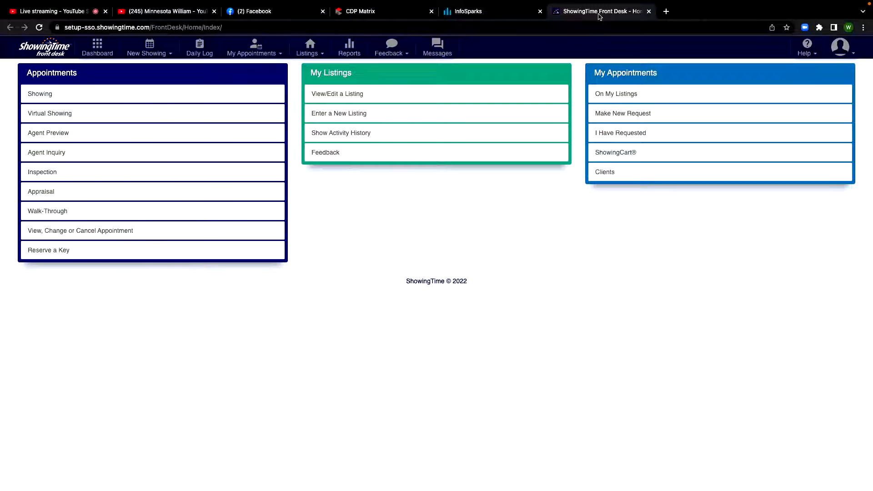
Switch to Matrix, launch ShowingTime again from its tools, and close the old ShowingTime page
{"action": "mouse_move", "coordinate": [304, 20]}
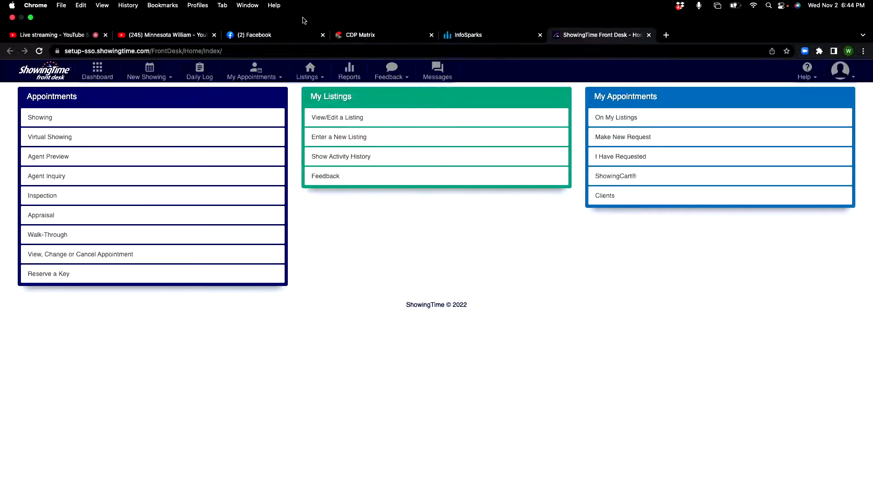
{"action": "left_click", "coordinate": [391, 35]}
{"action": "mouse_move", "coordinate": [412, 78]}
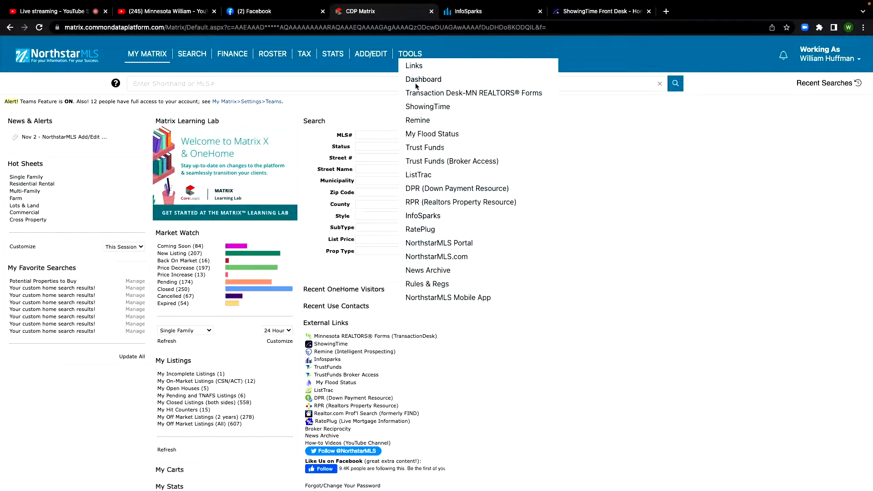
{"action": "left_click", "coordinate": [431, 106]}
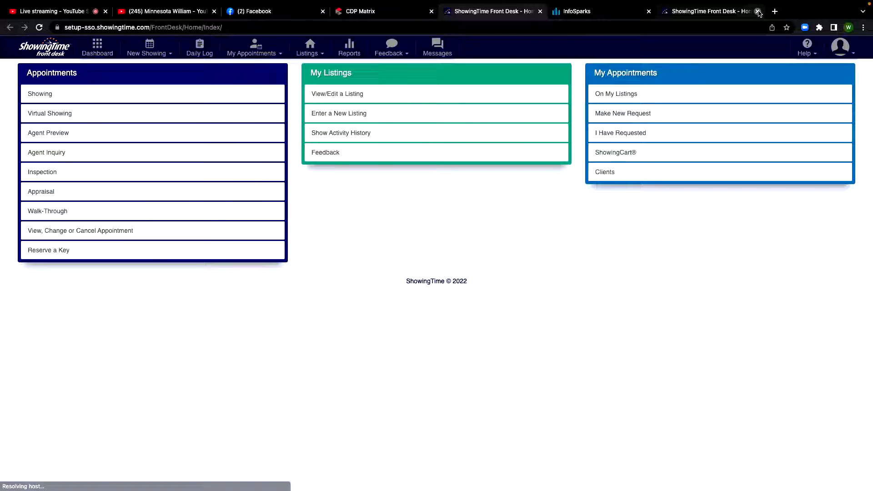
{"action": "left_click", "coordinate": [758, 11]}
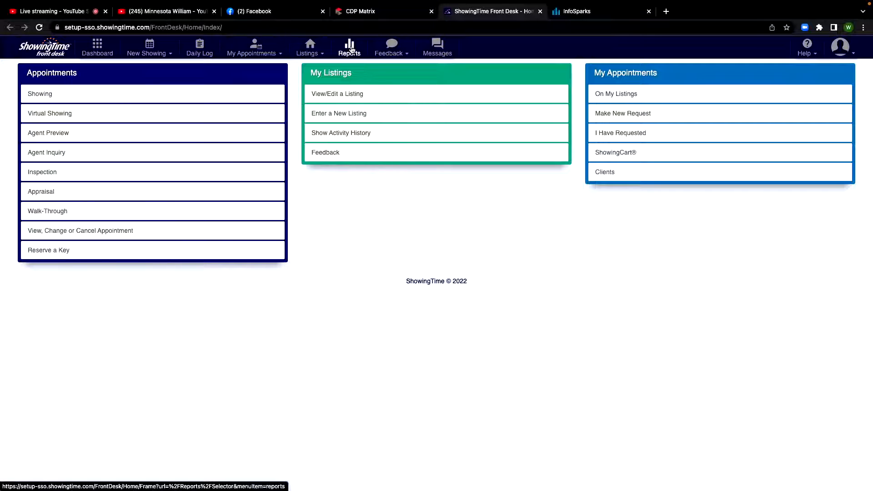
Browse the ShowingTime sales associate reports and open the Target Market Analysis report
{"action": "left_click", "coordinate": [350, 49]}
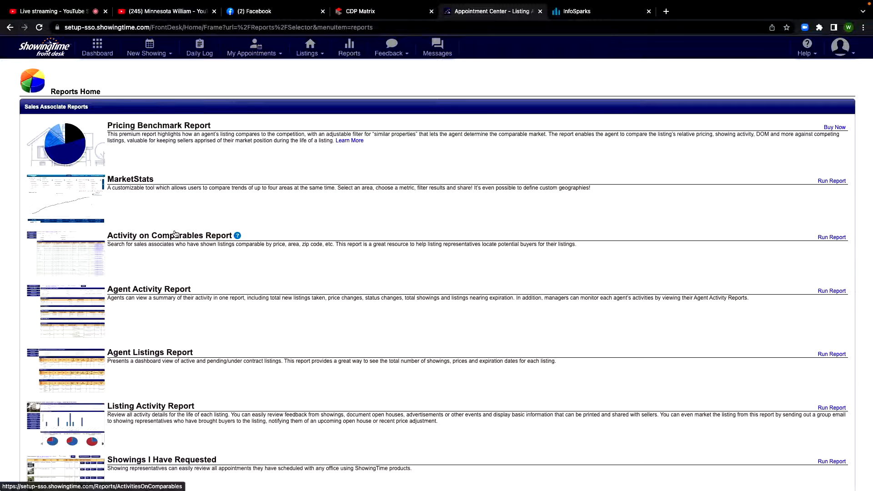
{"action": "scroll", "coordinate": [175, 234], "scroll_direction": "down", "scroll_amount": 3}
{"action": "scroll", "coordinate": [198, 263], "scroll_direction": "down", "scroll_amount": 2}
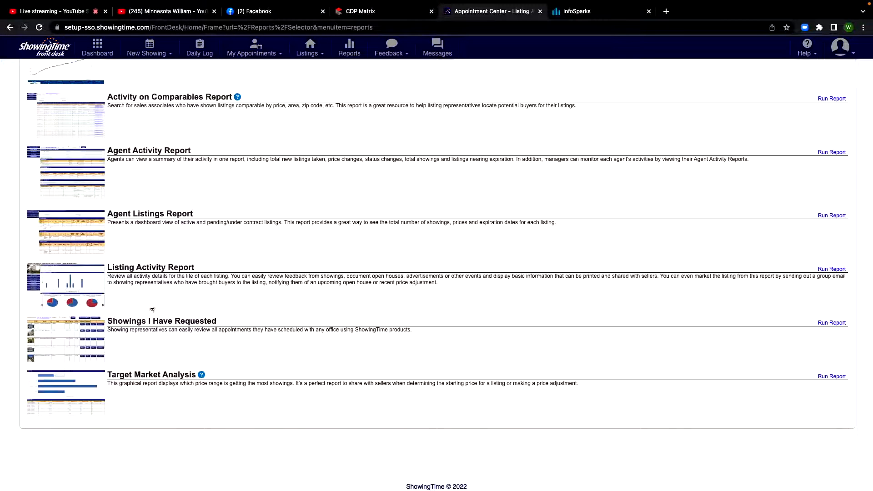
{"action": "scroll", "coordinate": [151, 271], "scroll_direction": "up", "scroll_amount": 2}
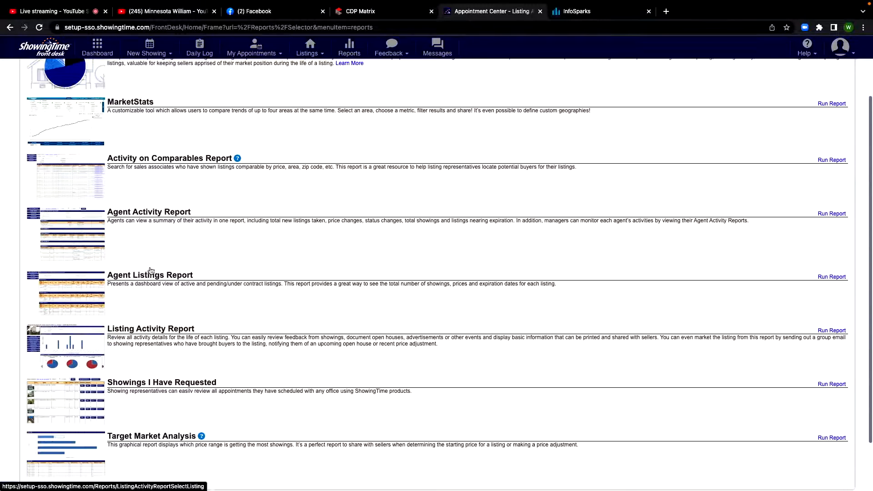
{"action": "scroll", "coordinate": [177, 354], "scroll_direction": "down", "scroll_amount": 2}
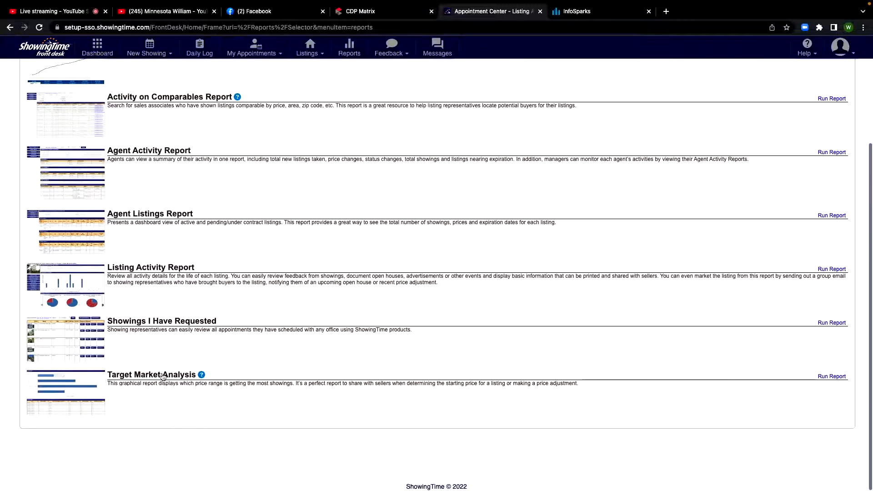
{"action": "left_click", "coordinate": [159, 375]}
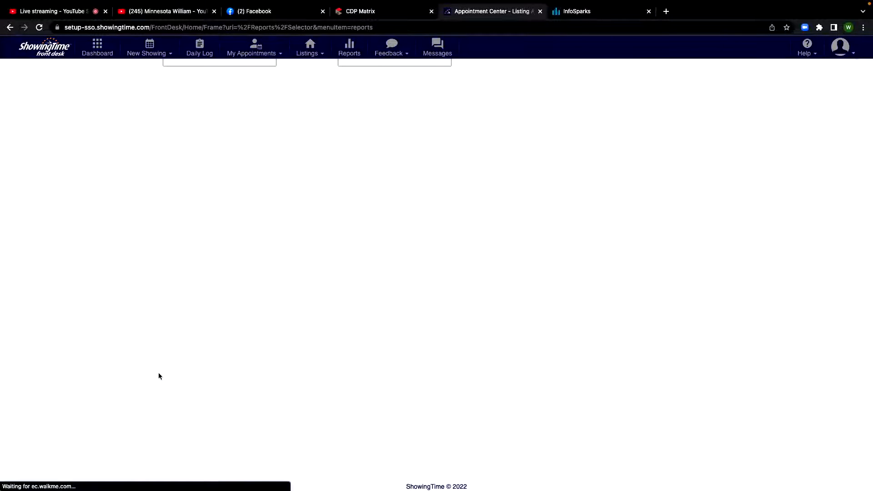
Go back to the report list and reopen the Target Market Analysis report
{"action": "left_click", "coordinate": [10, 27]}
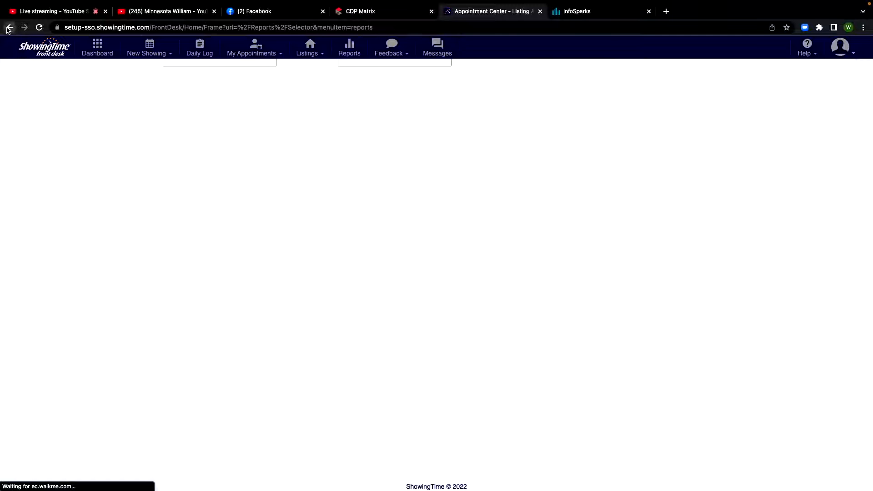
{"action": "left_click", "coordinate": [338, 42]}
{"action": "scroll", "coordinate": [228, 226], "scroll_direction": "down", "scroll_amount": 5}
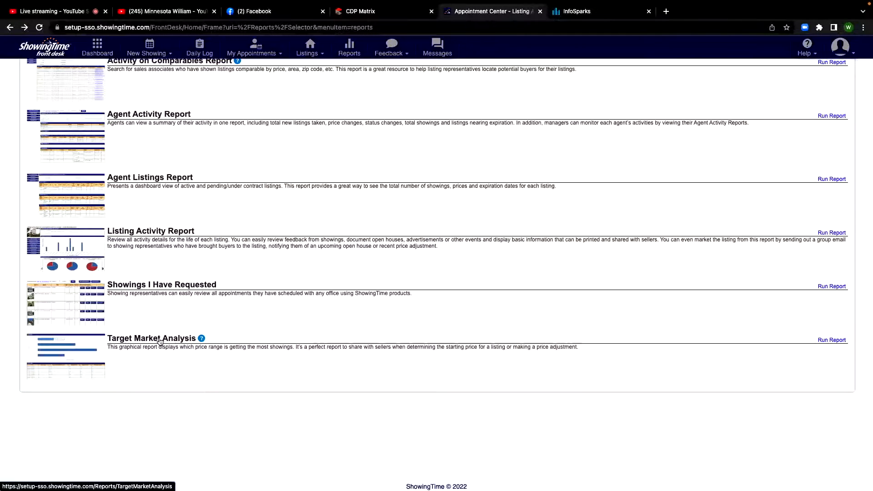
{"action": "left_click", "coordinate": [160, 342]}
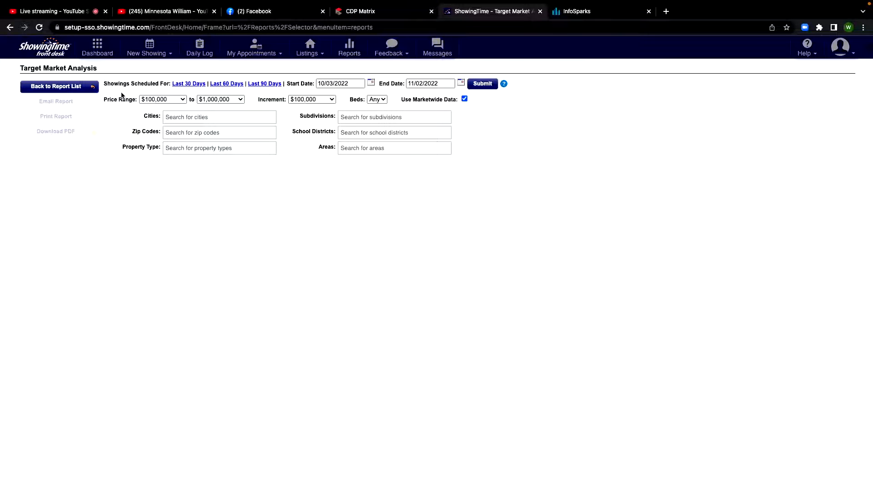
Try to restrict the Target Market Analysis to zip code 55403
{"action": "left_click", "coordinate": [205, 117]}
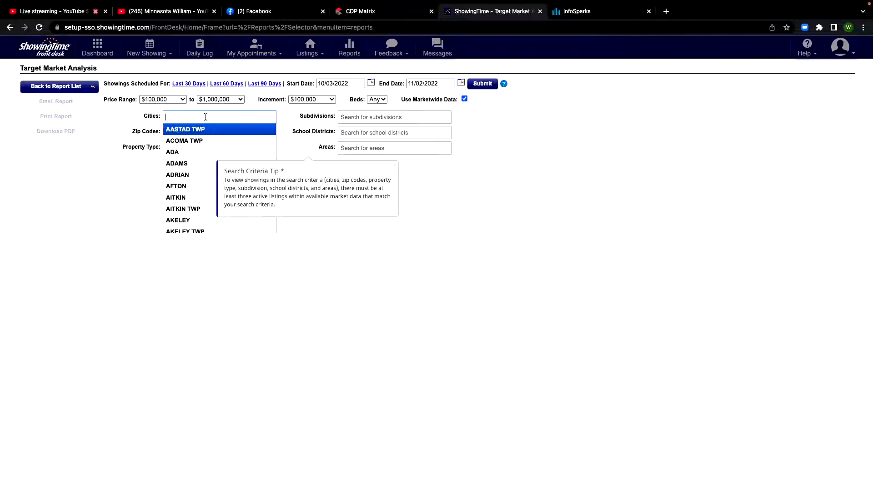
{"action": "type", "text": "55403"}
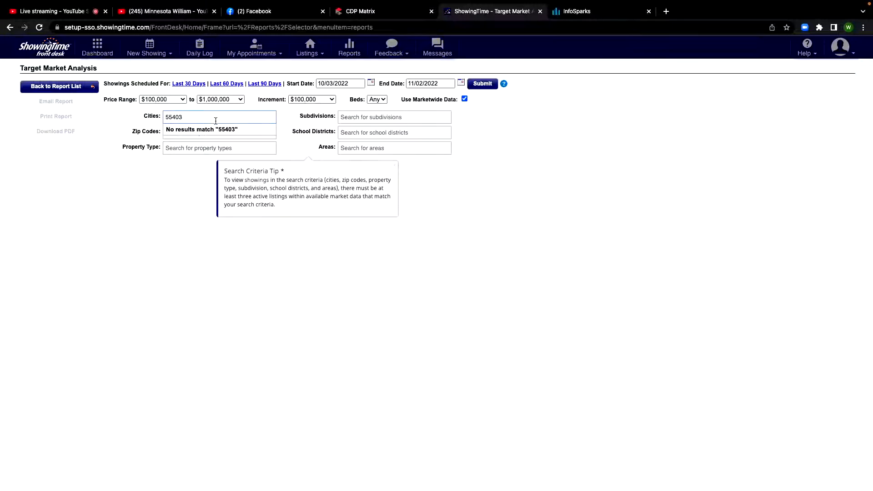
{"action": "left_click", "coordinate": [148, 185]}
{"action": "left_click", "coordinate": [184, 132]}
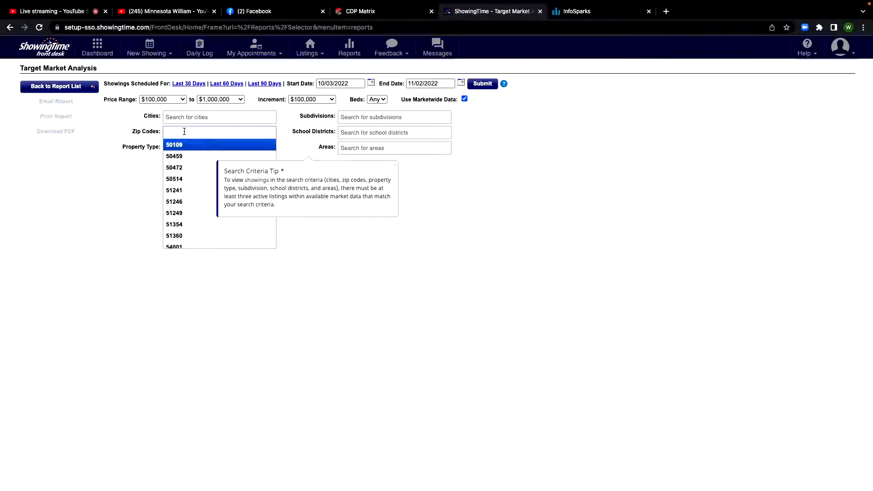
{"action": "type", "text": "55403"}
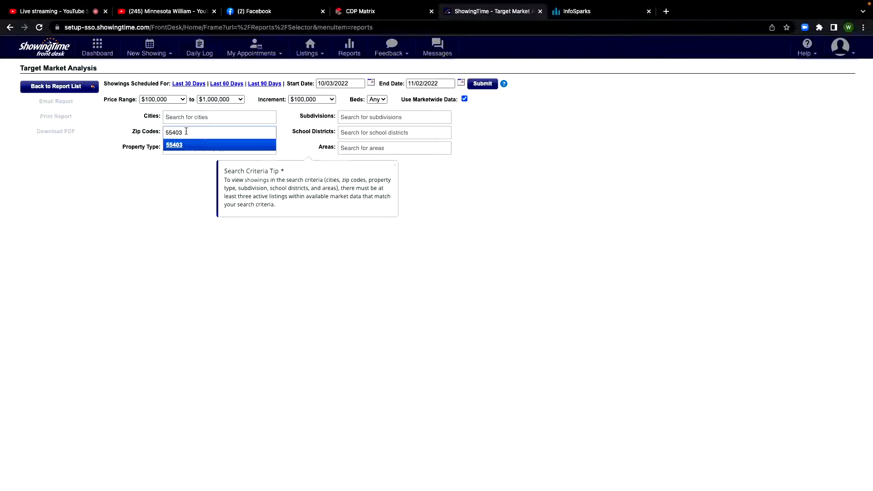
{"action": "left_click", "coordinate": [183, 146]}
Add Red Wing as the city criterion of the Target Market Analysis
{"action": "left_click", "coordinate": [189, 119]}
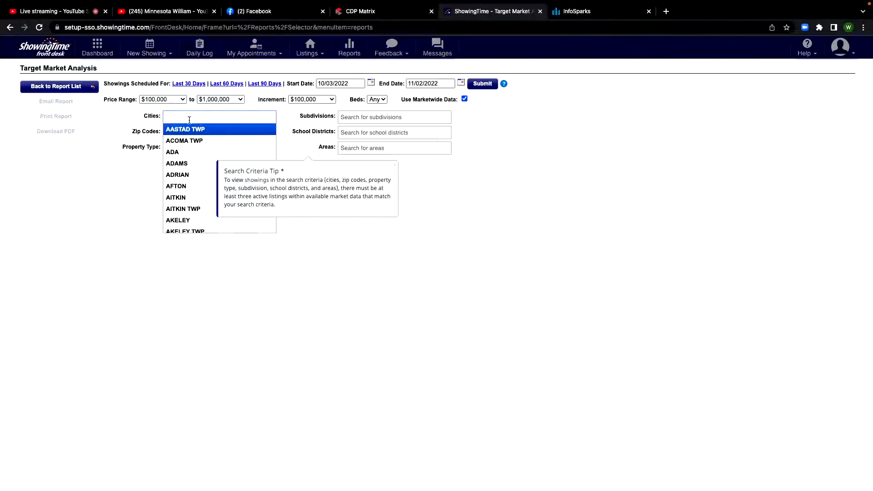
{"action": "type", "text": "red wing"}
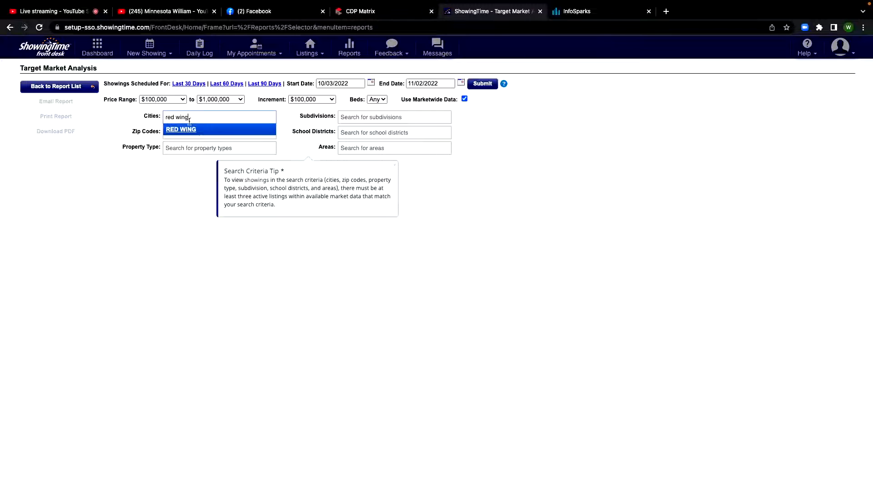
{"action": "left_click", "coordinate": [185, 131]}
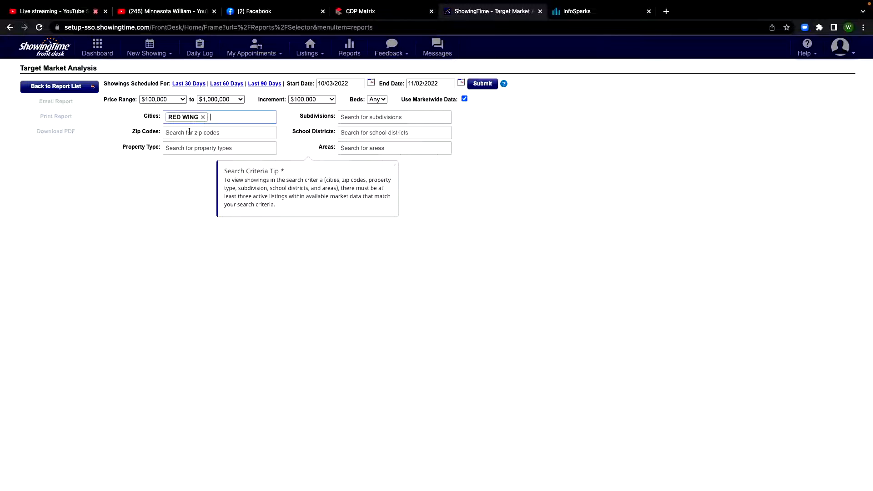
Set the price range of the Target Market Analysis to $400,000 to $600,000
{"action": "left_click", "coordinate": [159, 101]}
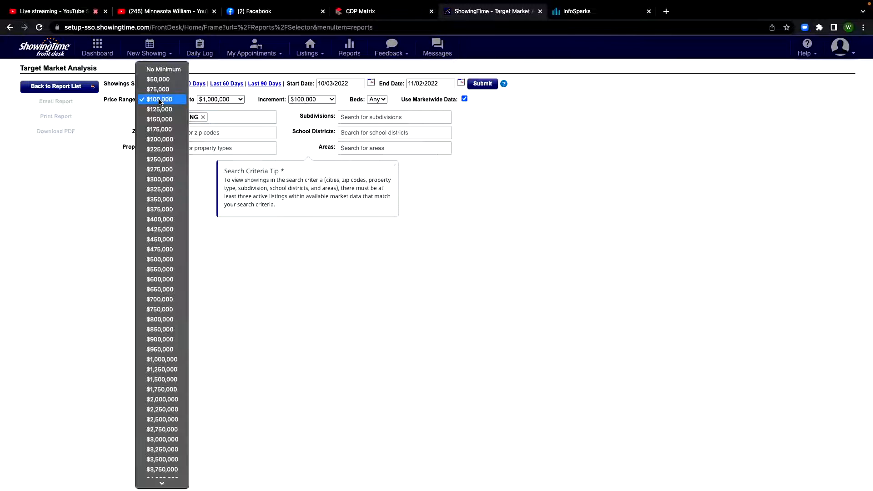
{"action": "left_click", "coordinate": [166, 222]}
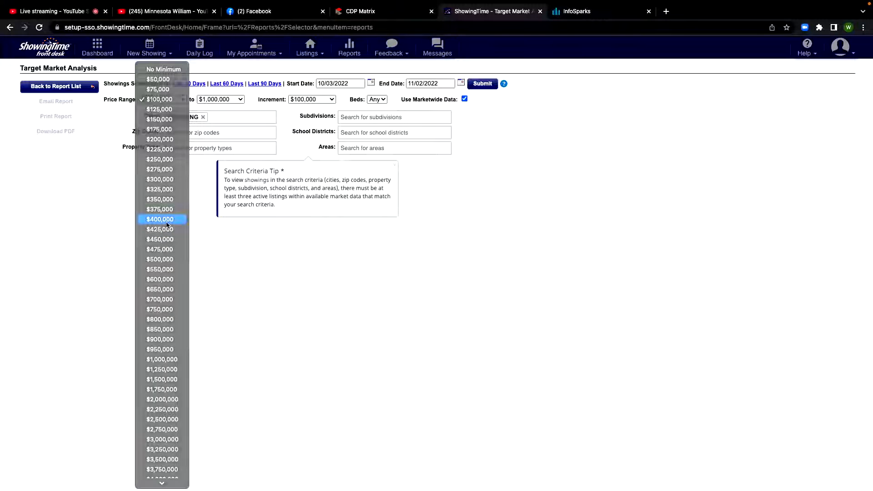
{"action": "left_click", "coordinate": [236, 100]}
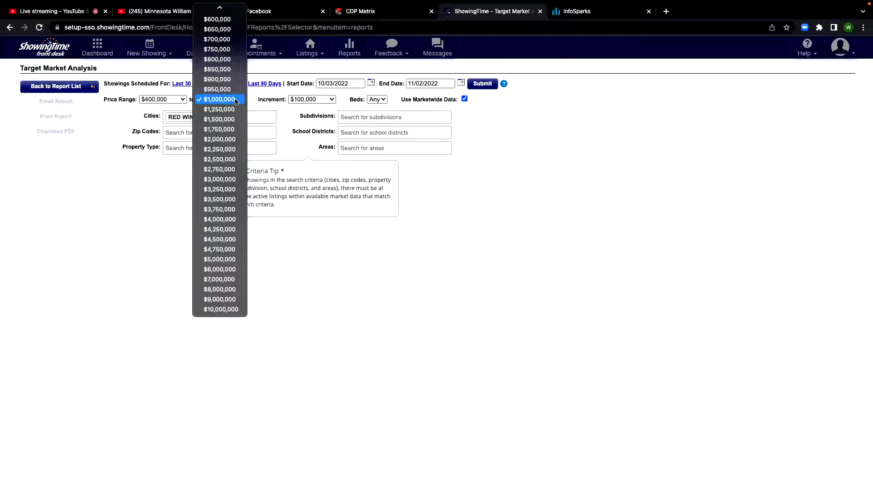
{"action": "left_click", "coordinate": [305, 108]}
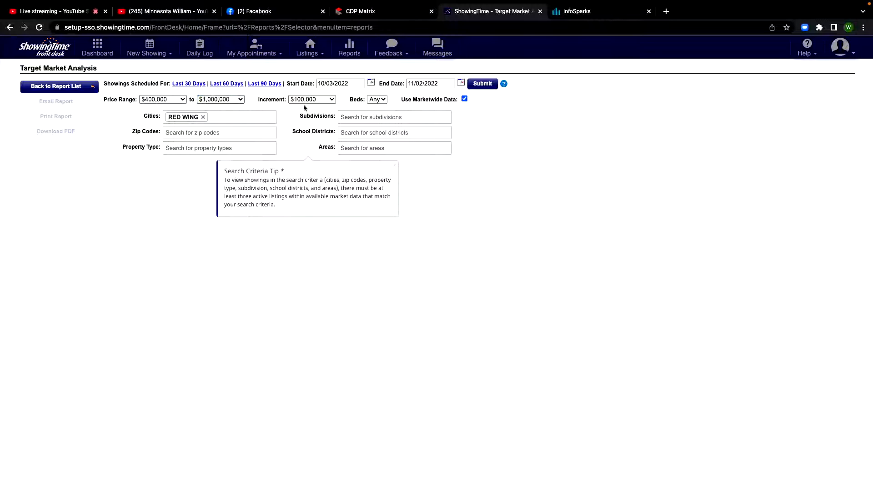
Set the price increment to $10,000 and run the Red Wing report for showings in the last 30 days
{"action": "left_click", "coordinate": [321, 100]}
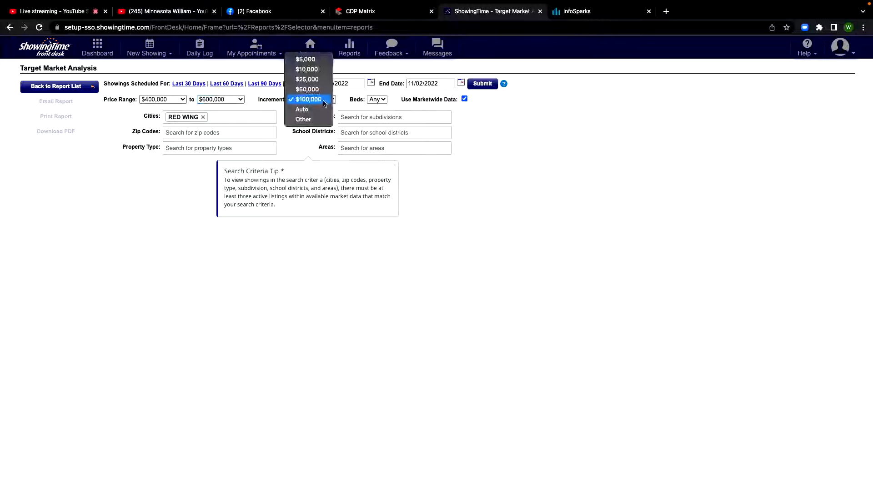
{"action": "left_click", "coordinate": [314, 79]}
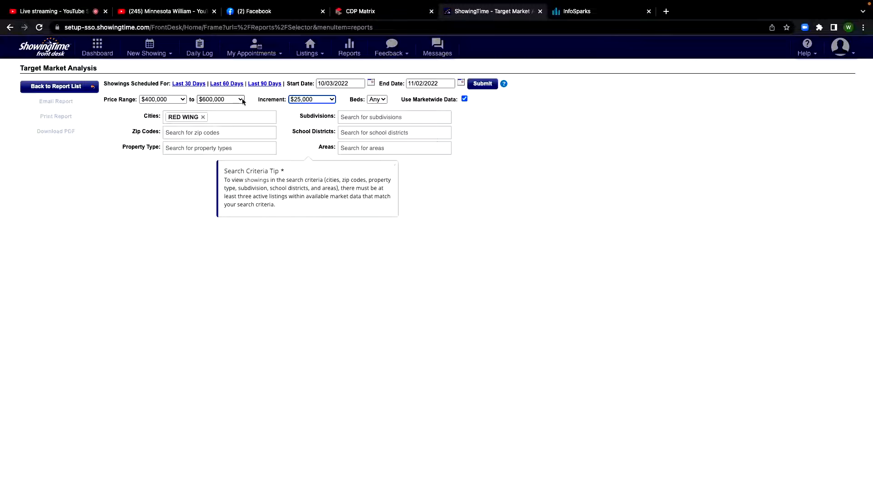
{"action": "left_click", "coordinate": [309, 101]}
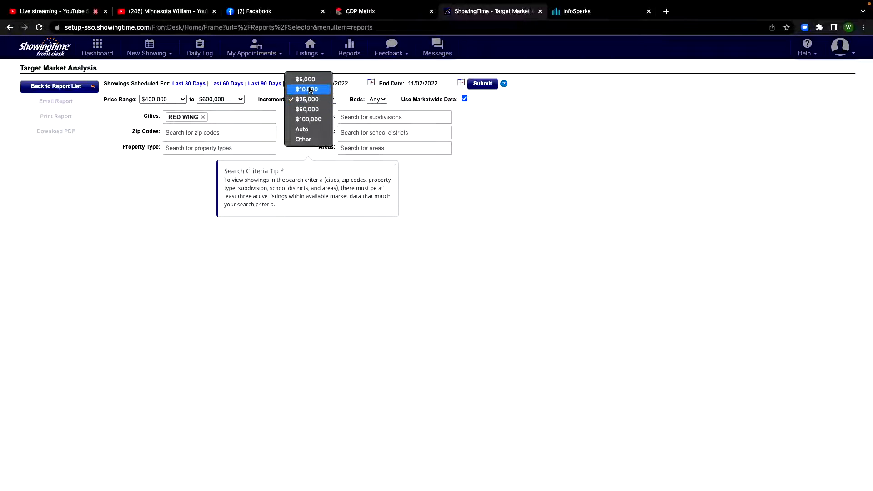
{"action": "left_click", "coordinate": [310, 90]}
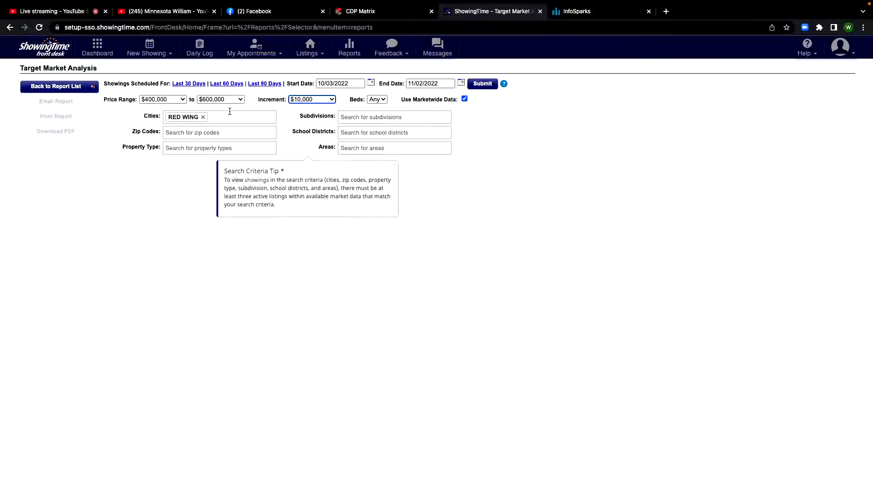
{"action": "left_click", "coordinate": [188, 84]}
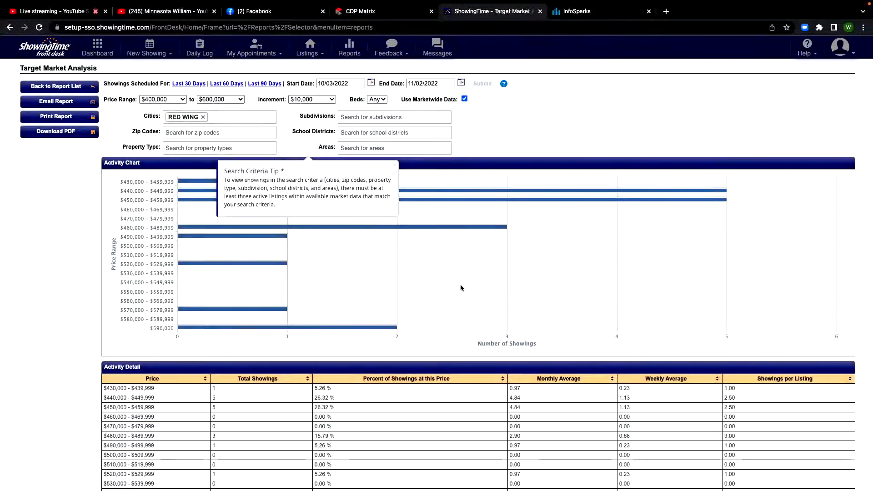
Review the 30-day activity detail by price, focusing on the $460,000 to $479,999 rows
{"action": "scroll", "coordinate": [422, 175], "scroll_direction": "down", "scroll_amount": 2}
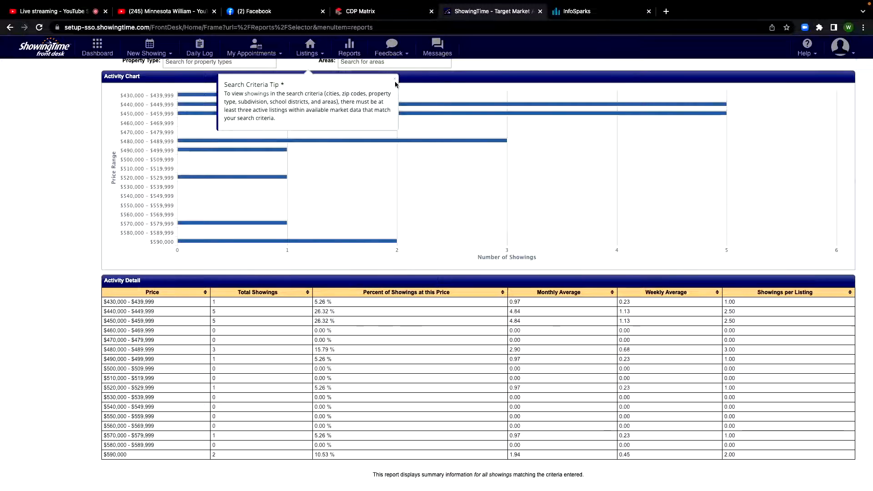
{"action": "scroll", "coordinate": [406, 280], "scroll_direction": "down", "scroll_amount": 1}
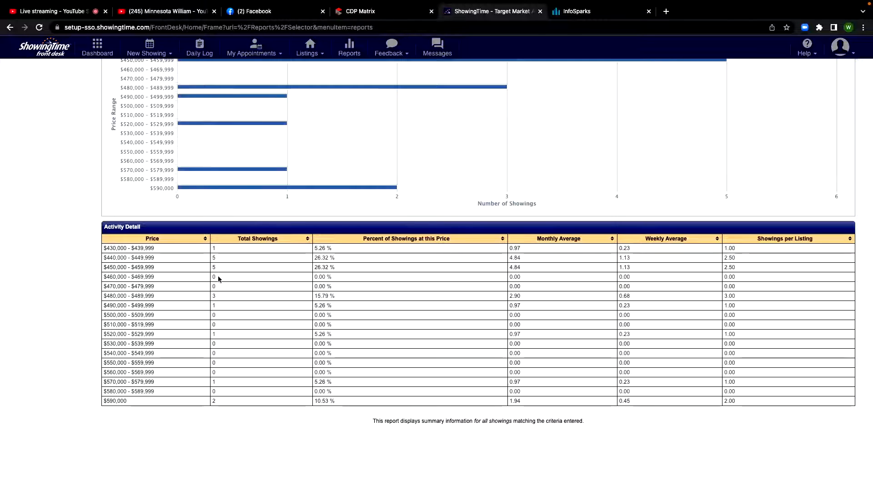
{"action": "mouse_move", "coordinate": [104, 276]}
{"action": "left_mouse_down"}
{"action": "mouse_move", "coordinate": [140, 277]}
{"action": "mouse_move", "coordinate": [100, 280]}
{"action": "left_mouse_up"}
{"action": "left_click", "coordinate": [161, 280]}
{"action": "left_click", "coordinate": [125, 281]}
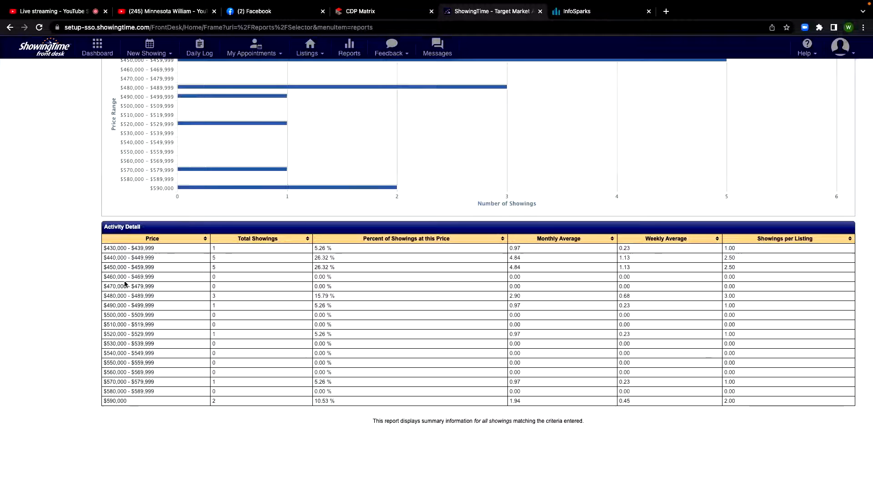
Rerun the report for the last 90 days and review the showings in the $460,000 to $489,999 rows
{"action": "scroll", "coordinate": [226, 278], "scroll_direction": "up", "scroll_amount": 3}
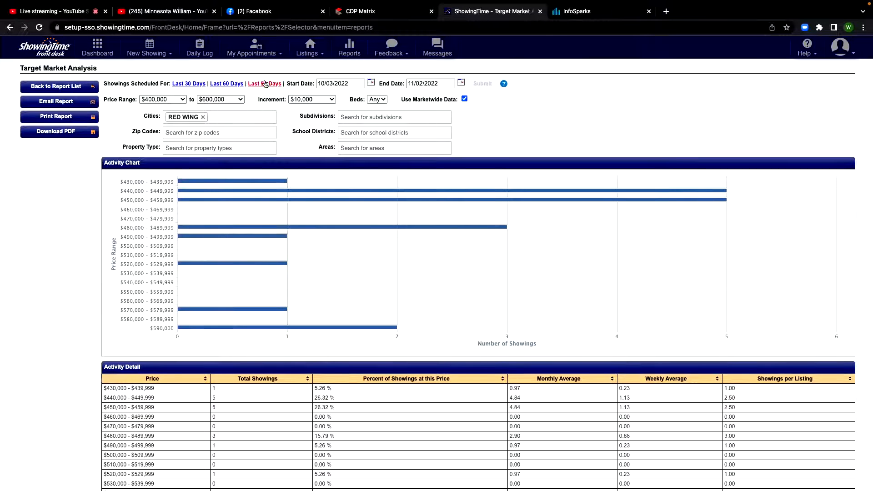
{"action": "left_click", "coordinate": [264, 84]}
{"action": "scroll", "coordinate": [324, 301], "scroll_direction": "down", "scroll_amount": 3}
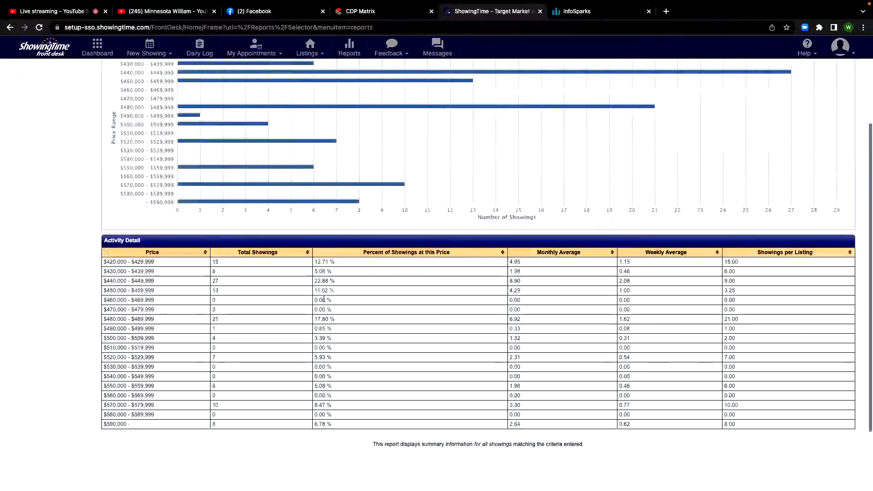
{"action": "left_click_drag", "start_coordinate": [220, 301], "coordinate": [104, 304]}
{"action": "left_click", "coordinate": [213, 321]}
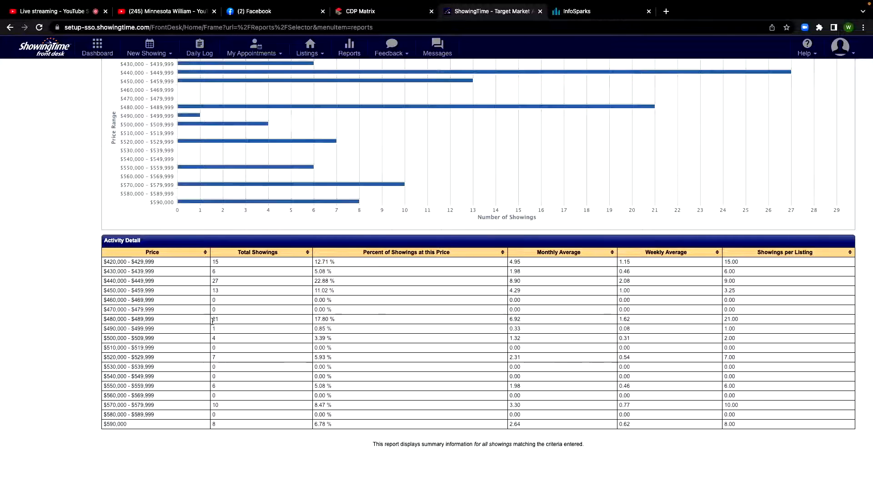
{"action": "left_click_drag", "start_coordinate": [224, 322], "coordinate": [212, 323]}
{"action": "left_click", "coordinate": [182, 340]}
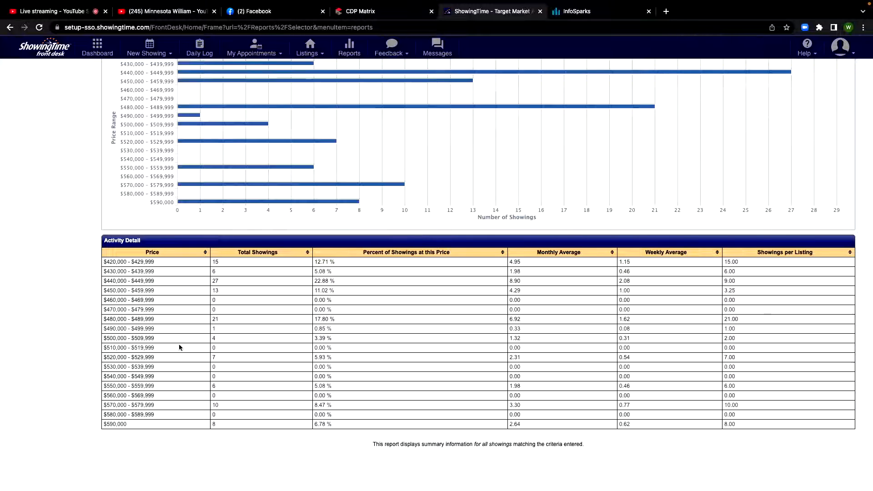
Set the price increment to $25,000 and rerun the 90-day report
{"action": "scroll", "coordinate": [202, 342], "scroll_direction": "up", "scroll_amount": 1}
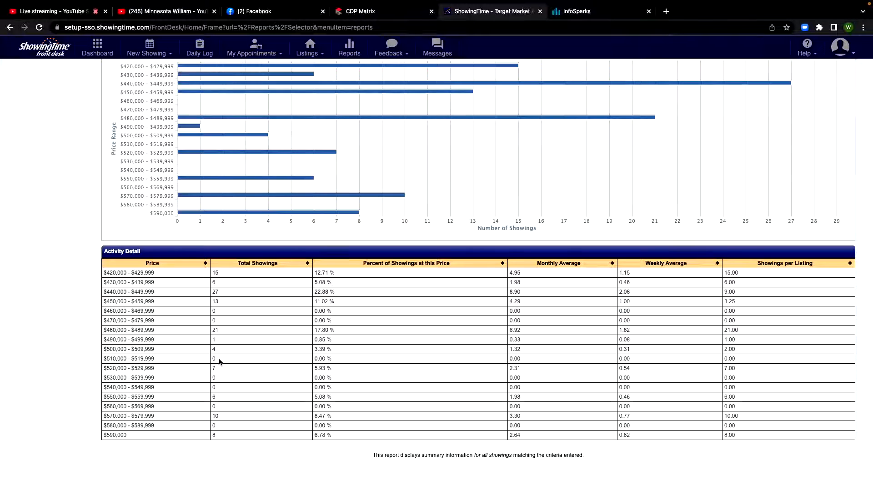
{"action": "scroll", "coordinate": [266, 297], "scroll_direction": "up", "scroll_amount": 5}
{"action": "left_click", "coordinate": [331, 100]}
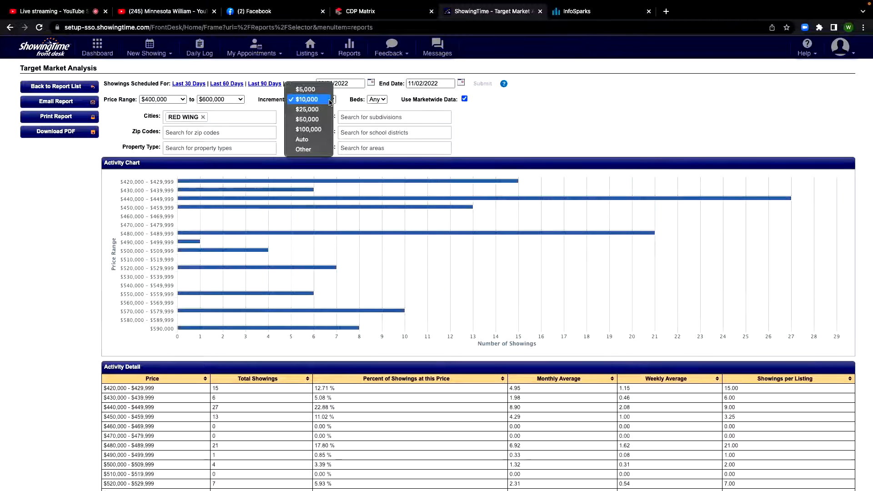
{"action": "left_click", "coordinate": [324, 111]}
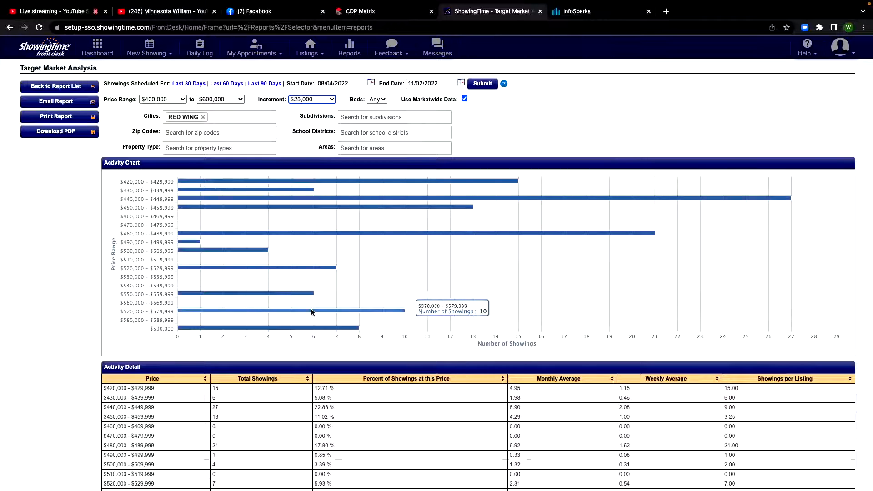
{"action": "left_click", "coordinate": [483, 84]}
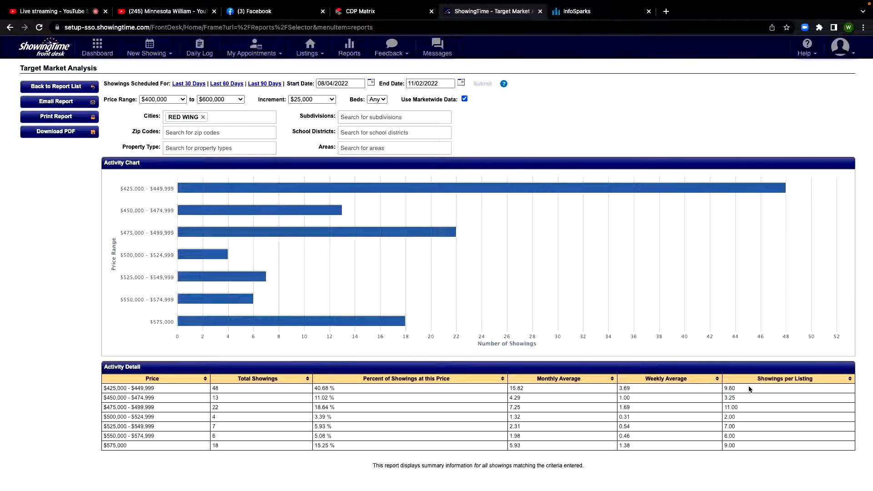
Narrow the price range to $475,000 to $550,000 and rerun the report
{"action": "left_click", "coordinate": [184, 101]}
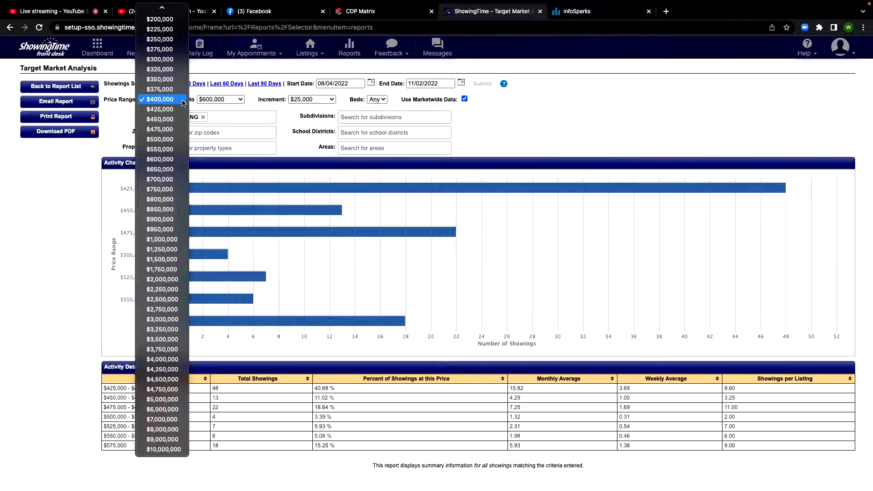
{"action": "left_click", "coordinate": [179, 129]}
{"action": "left_click", "coordinate": [240, 101]}
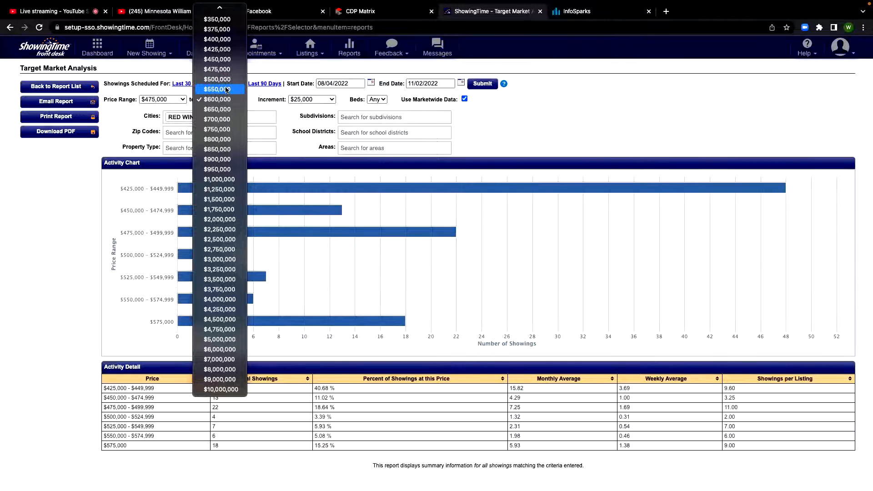
{"action": "left_click", "coordinate": [227, 89]}
{"action": "left_click", "coordinate": [235, 100]}
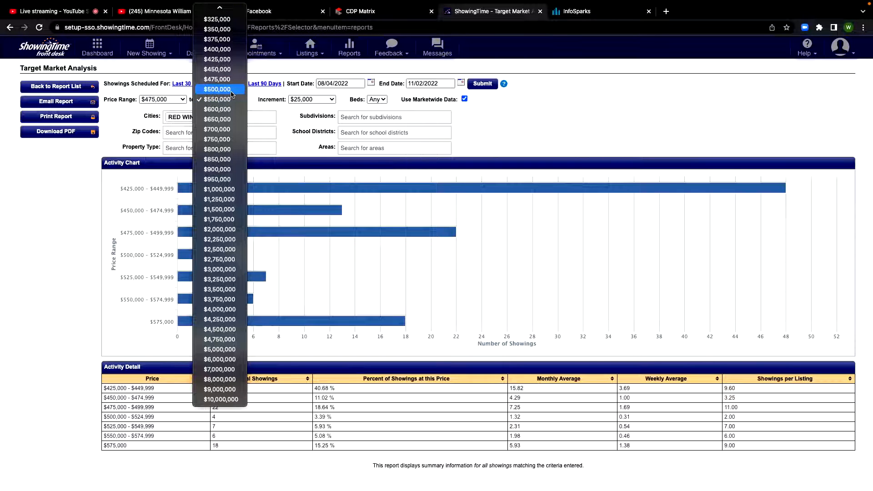
{"action": "left_click", "coordinate": [232, 91]}
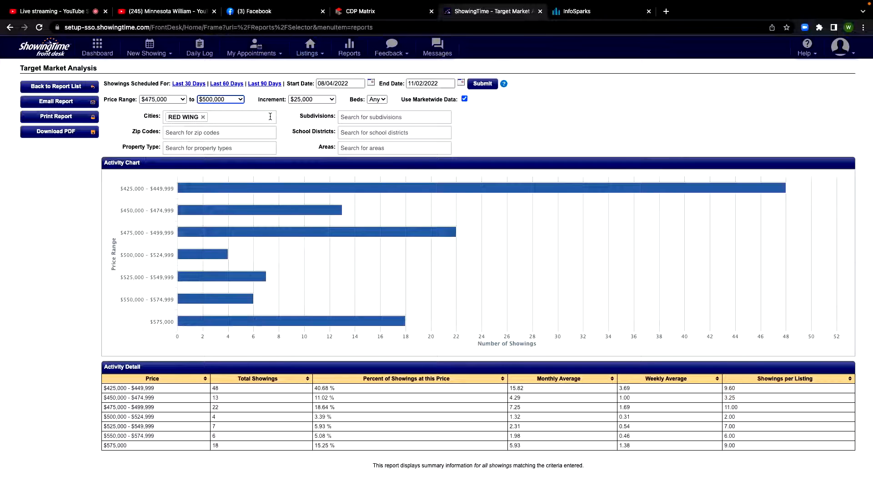
{"action": "left_click", "coordinate": [235, 101]}
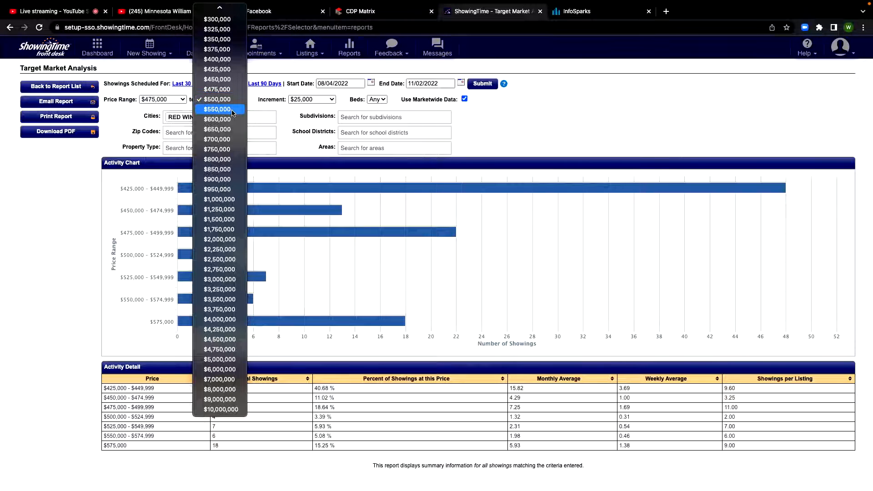
{"action": "left_click", "coordinate": [233, 112]}
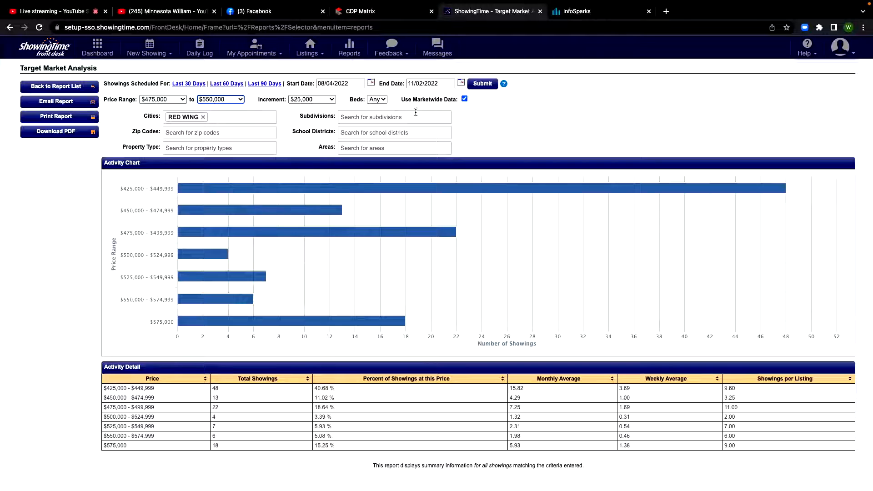
{"action": "left_click", "coordinate": [483, 84]}
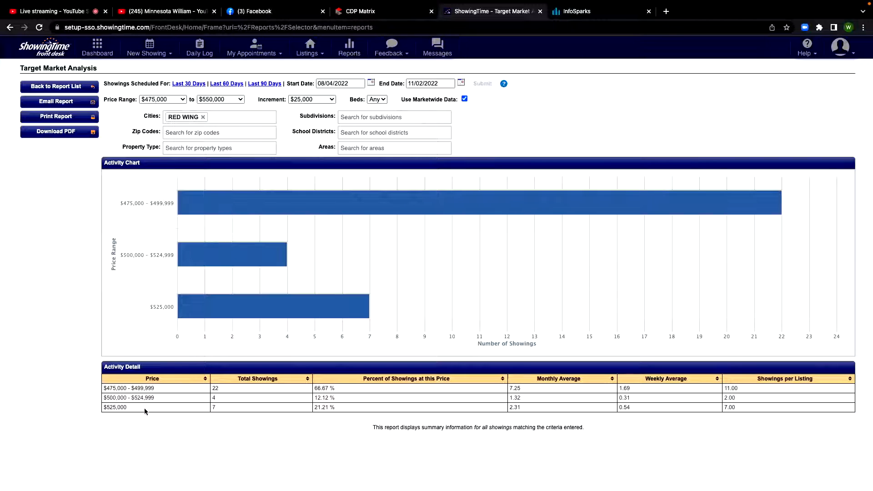
Examine the total showings for the highest price bracket in the narrowed report and check the start date calendar
{"action": "left_click_drag", "start_coordinate": [220, 406], "coordinate": [204, 405]}
{"action": "left_click", "coordinate": [200, 398]}
{"action": "left_click", "coordinate": [371, 84]}
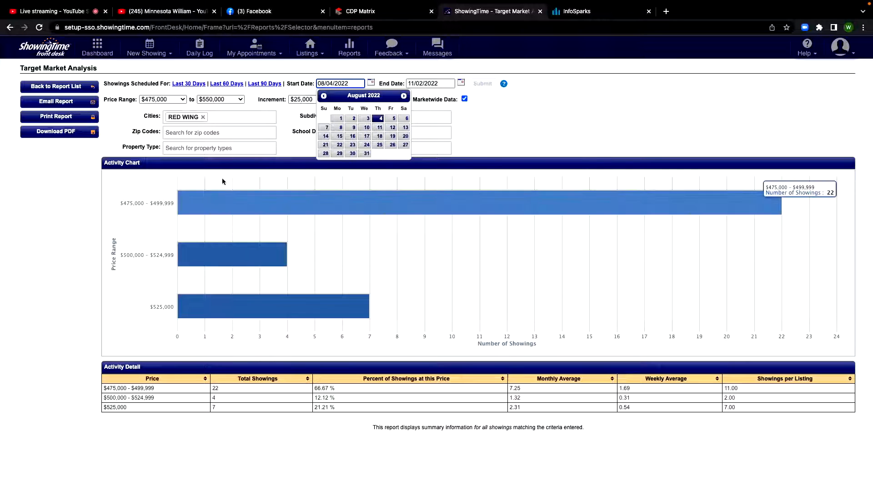
{"action": "left_click", "coordinate": [264, 99]}
Widen the price range to $400,000 to $600,000 and rerun the report
{"action": "left_click", "coordinate": [164, 99]}
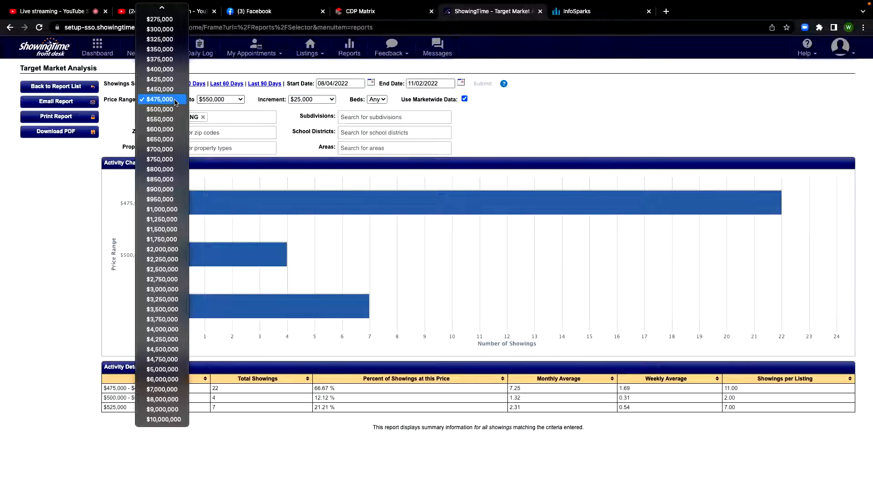
{"action": "left_click", "coordinate": [167, 69]}
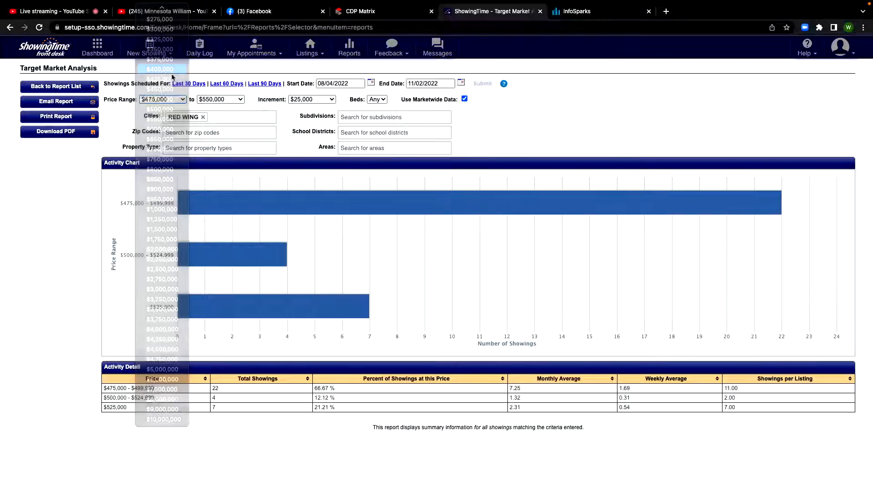
{"action": "left_click", "coordinate": [236, 100]}
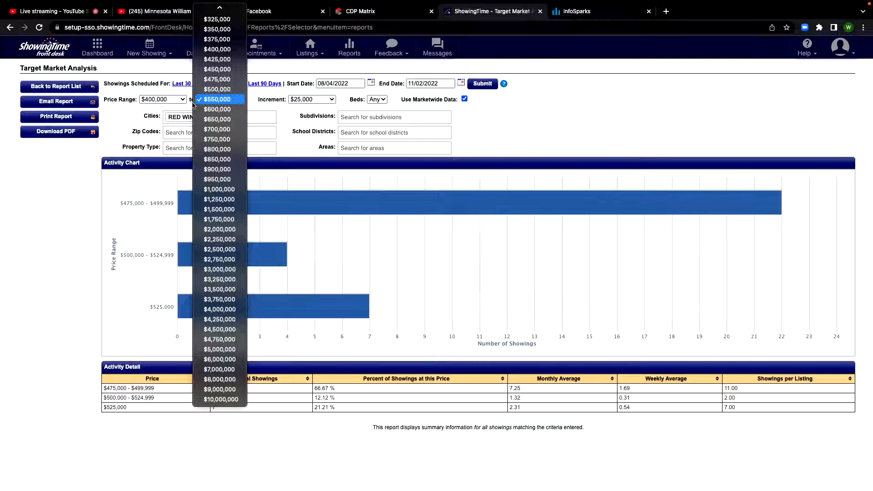
{"action": "left_click", "coordinate": [219, 109]}
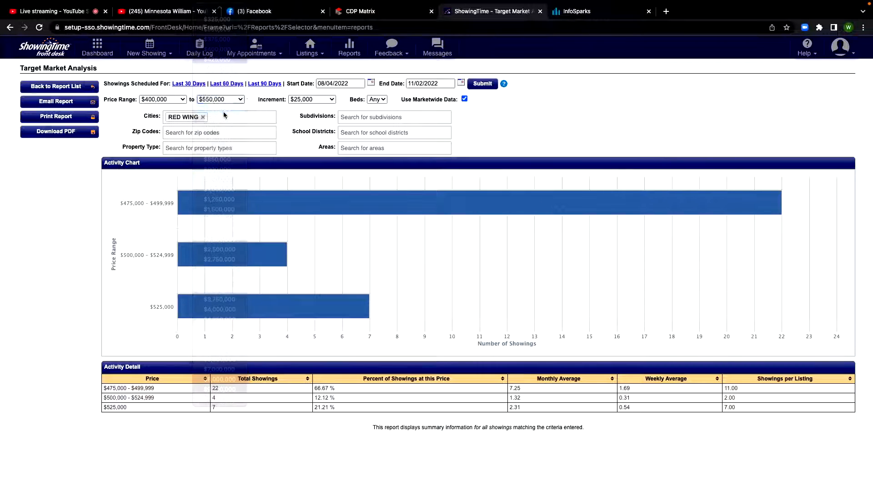
{"action": "left_click", "coordinate": [482, 83]}
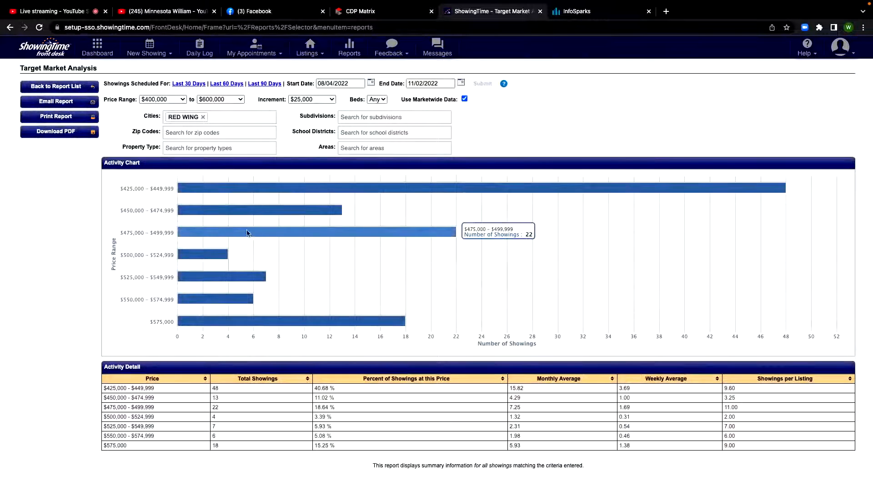
{"action": "mouse_move", "coordinate": [362, 190]}
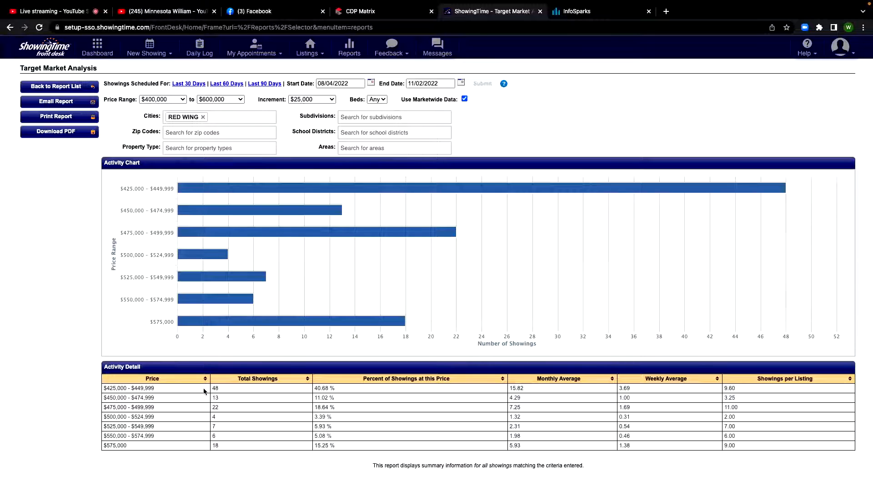
Set the start date of the scheduled showings to 08/04/2021
{"action": "left_click", "coordinate": [372, 84]}
{"action": "left_click", "coordinate": [323, 96]}
{"action": "left_click", "coordinate": [324, 96]}
{"action": "left_click", "coordinate": [324, 96]}
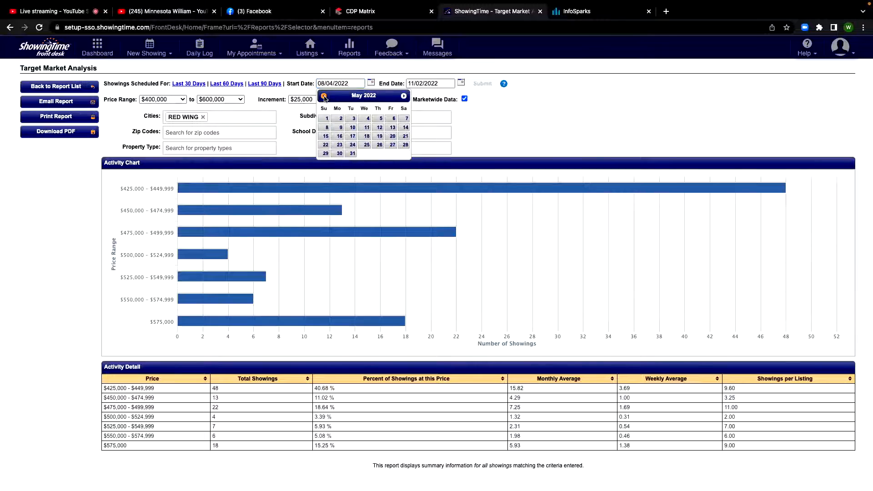
{"action": "left_click", "coordinate": [324, 96]}
{"action": "left_click", "coordinate": [324, 96]}
{"action": "left_click", "coordinate": [324, 96]}
{"action": "left_click", "coordinate": [323, 95]}
{"action": "left_click", "coordinate": [324, 96]}
{"action": "left_click", "coordinate": [324, 96]}
{"action": "left_click", "coordinate": [324, 96]}
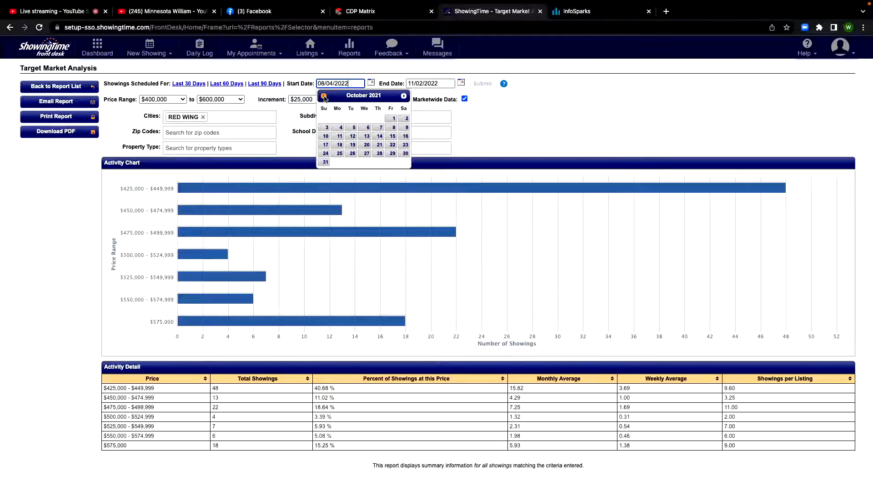
{"action": "left_click", "coordinate": [324, 96]}
{"action": "left_click", "coordinate": [324, 96]}
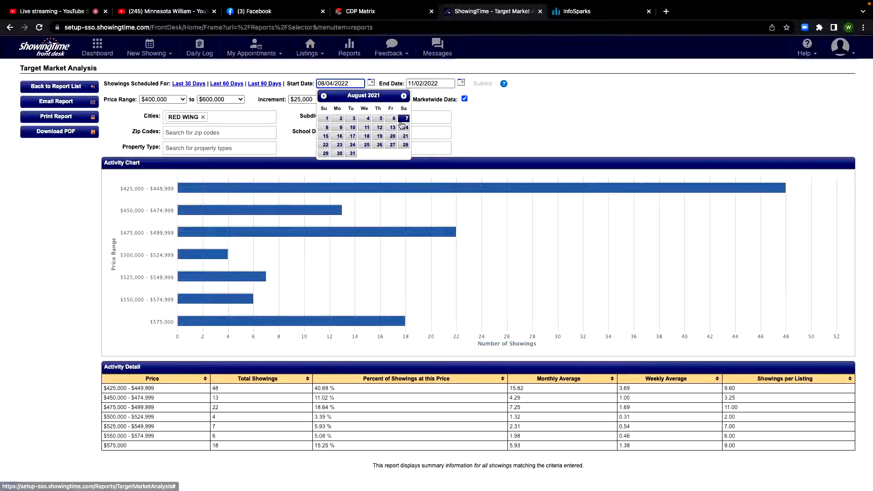
{"action": "left_click", "coordinate": [368, 118]}
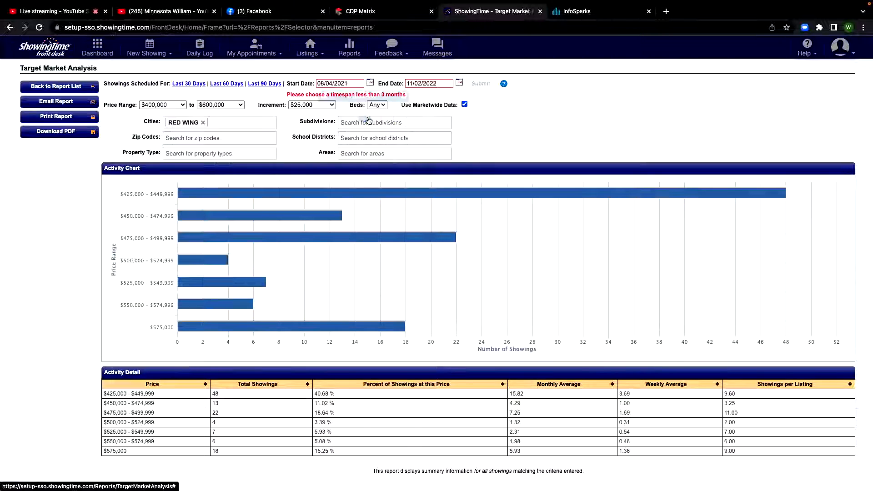
Set the end date of the scheduled showings to 11/02/2021 and rerun the report
{"action": "left_click", "coordinate": [460, 83]}
{"action": "left_click", "coordinate": [412, 95]}
{"action": "left_click", "coordinate": [413, 96]}
{"action": "left_click", "coordinate": [413, 96]}
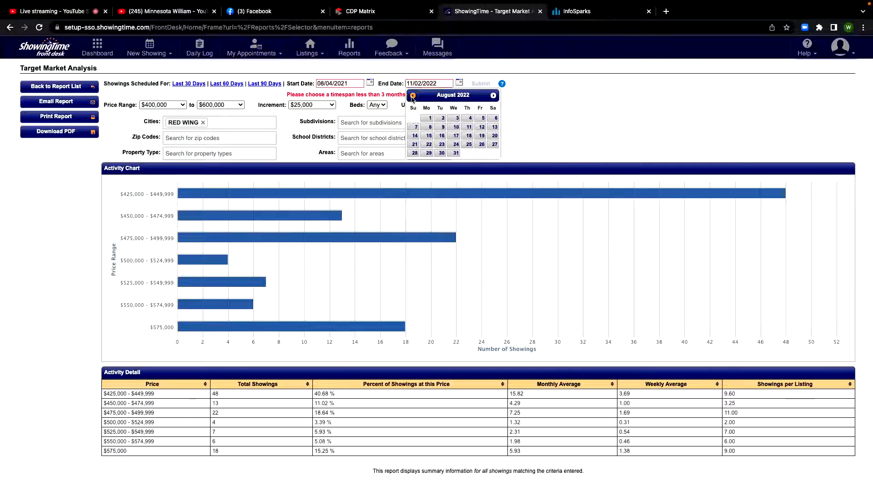
{"action": "left_click", "coordinate": [413, 95]}
{"action": "left_click", "coordinate": [412, 95]}
{"action": "left_click", "coordinate": [412, 95]}
{"action": "left_click", "coordinate": [412, 96]}
{"action": "left_click", "coordinate": [412, 96]}
{"action": "left_click", "coordinate": [413, 95]}
{"action": "left_click", "coordinate": [412, 96]}
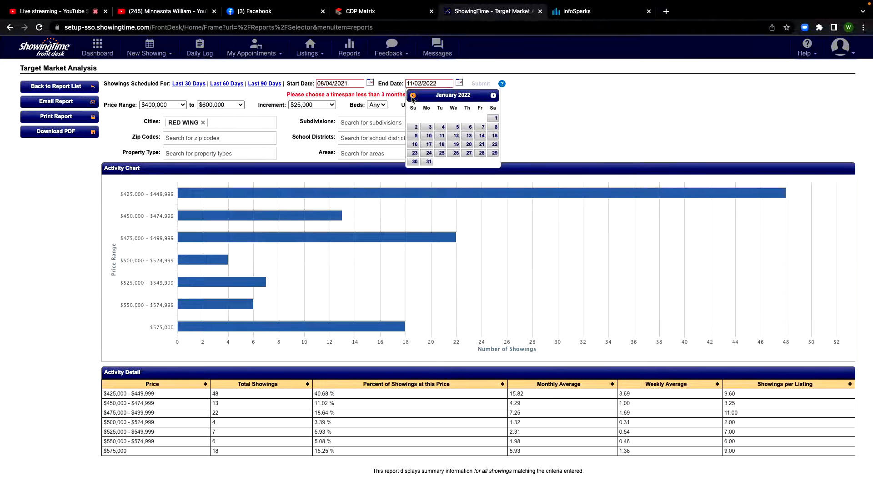
{"action": "left_click", "coordinate": [413, 96]}
{"action": "left_click", "coordinate": [412, 96]}
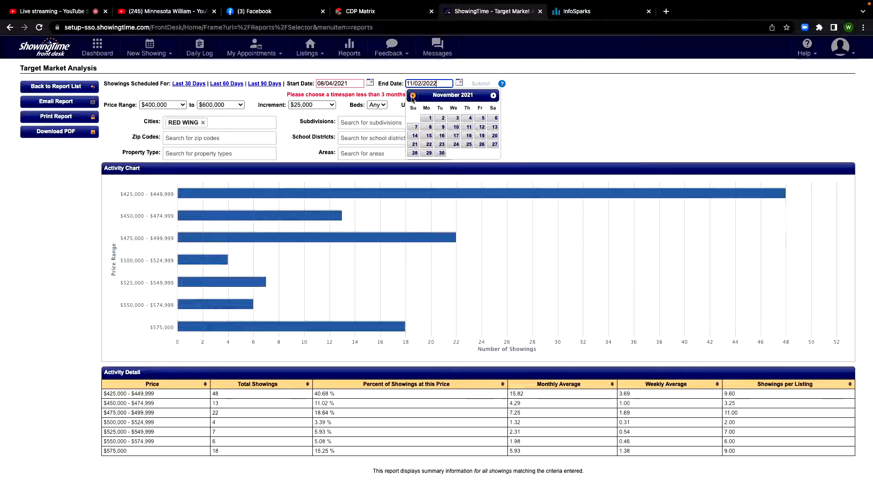
{"action": "left_click", "coordinate": [441, 118]}
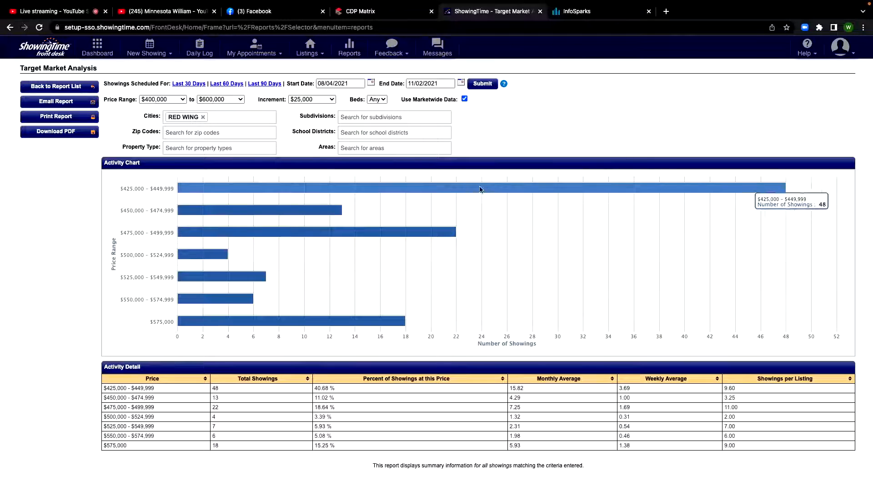
{"action": "left_click", "coordinate": [483, 83]}
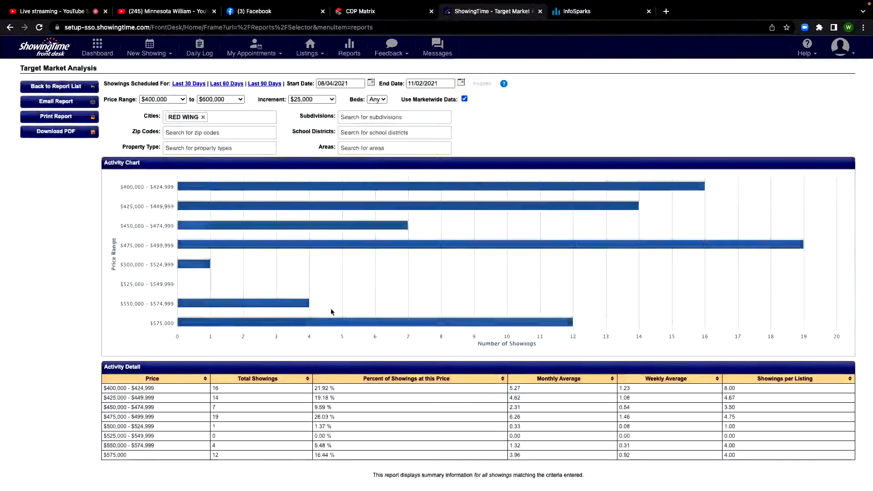